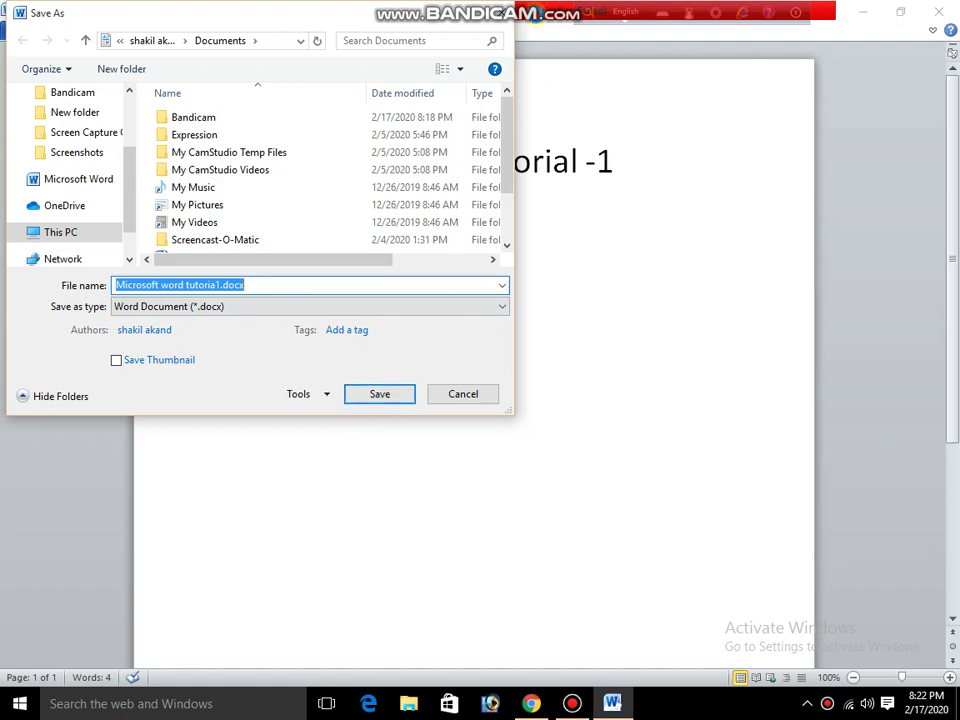
Dismiss the Save As dialog and open Employment Abroad.docx from the Documents folder
click(503, 18)
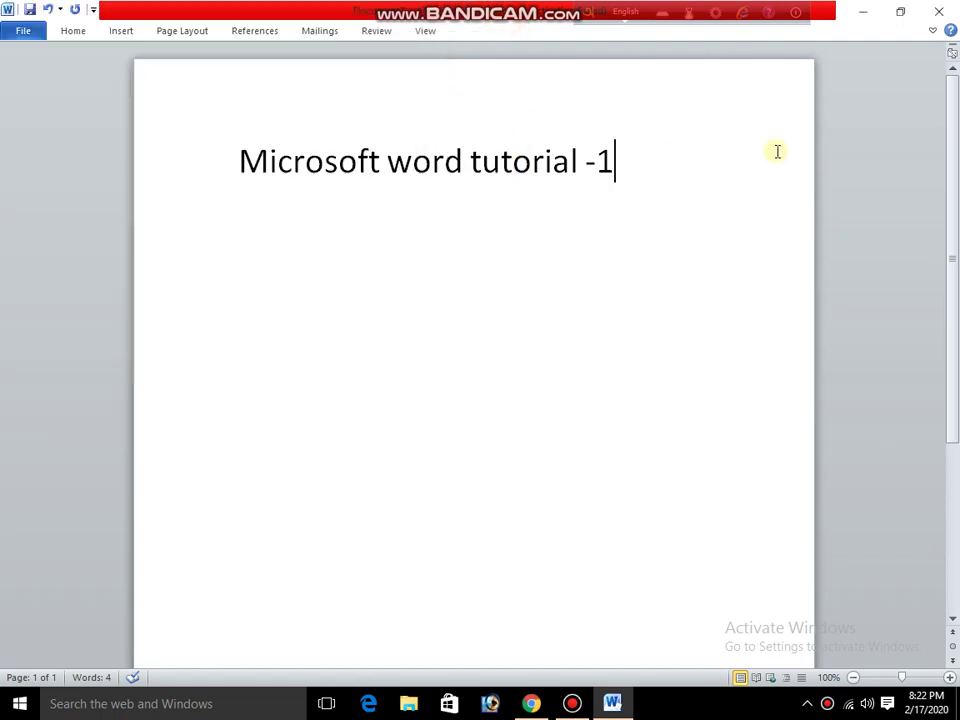
drag(650, 180, 60, 60)
click(15, 27)
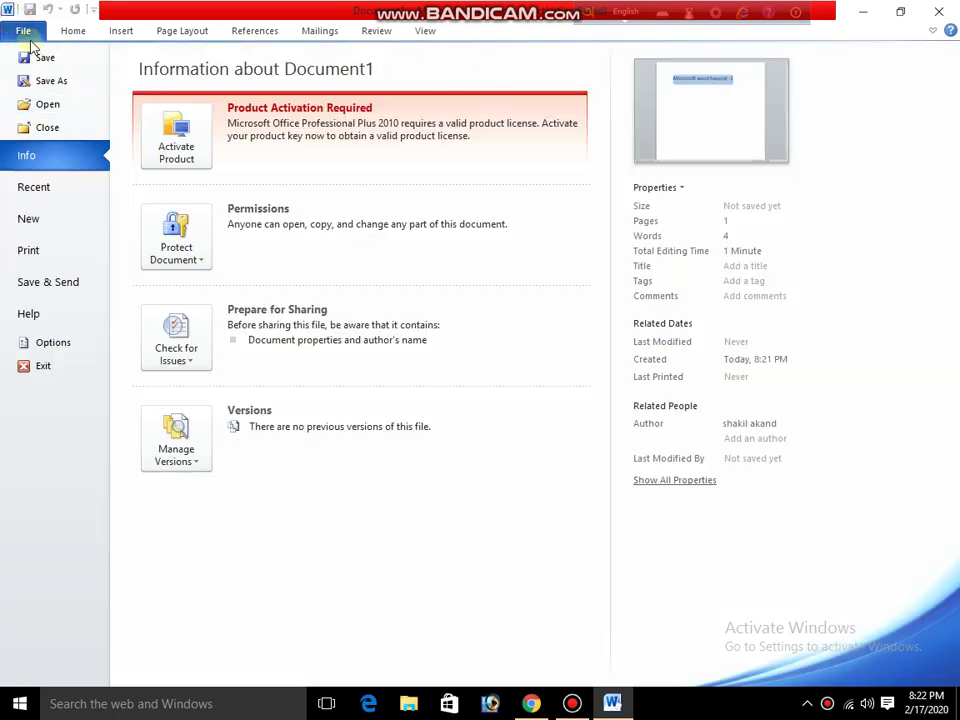
click(39, 111)
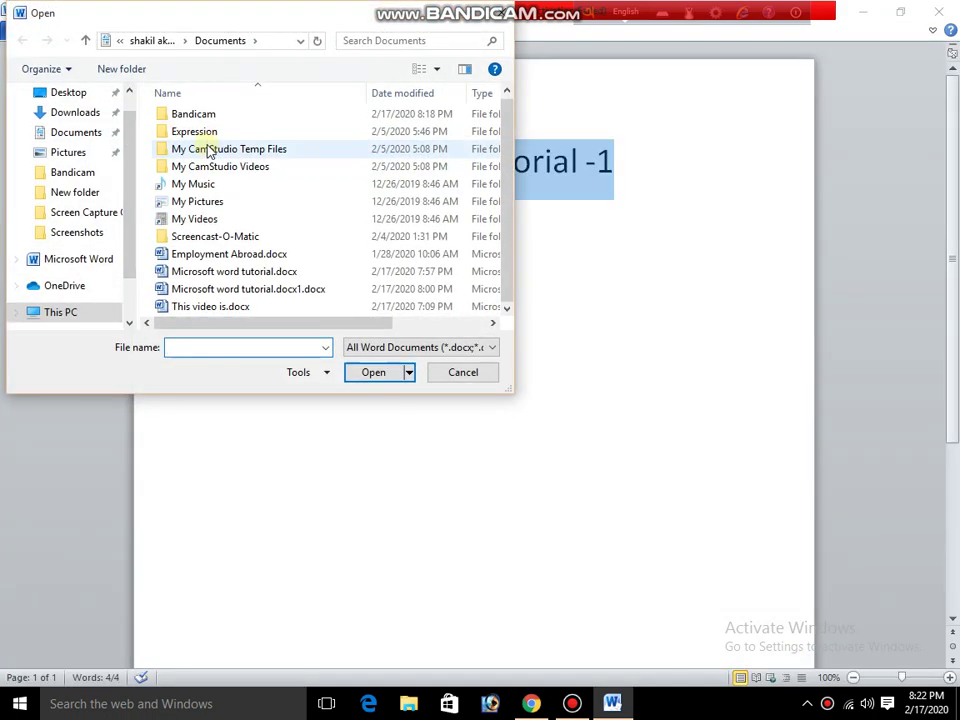
click(261, 258)
click(364, 374)
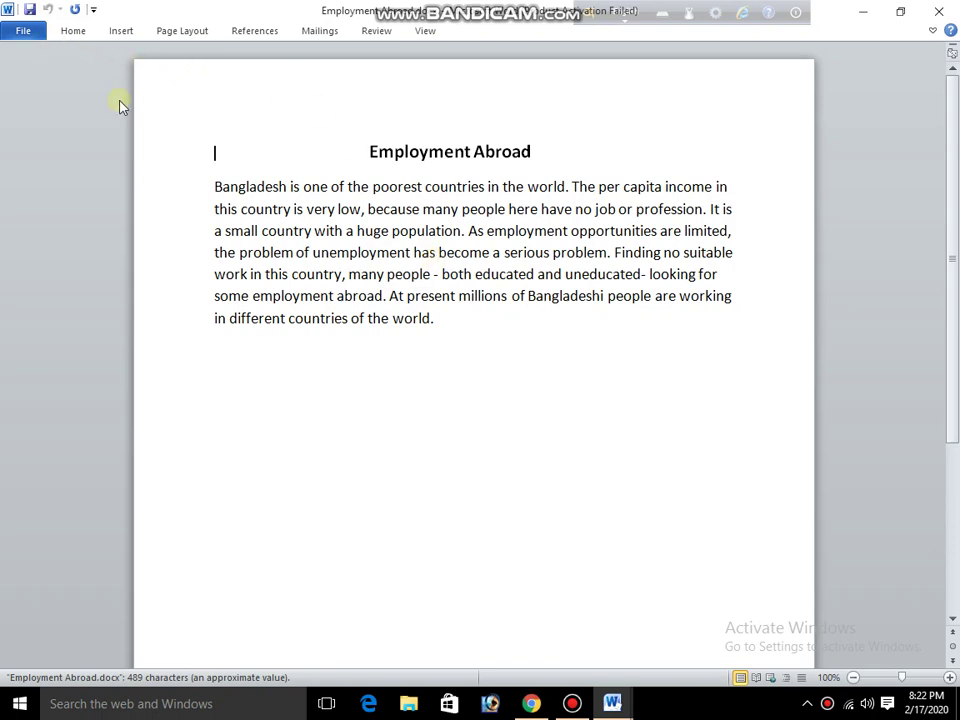
Browse the Documents files and the available folder locations in the Open dialog without opening a file
key(ctrl+o)
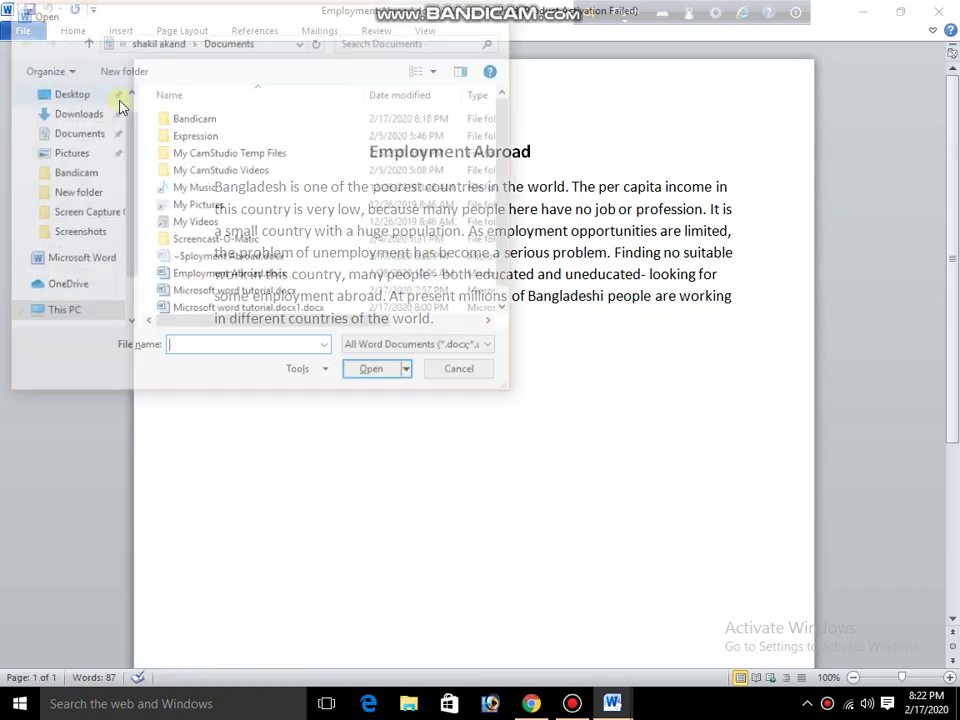
scroll(228, 203, down, 1)
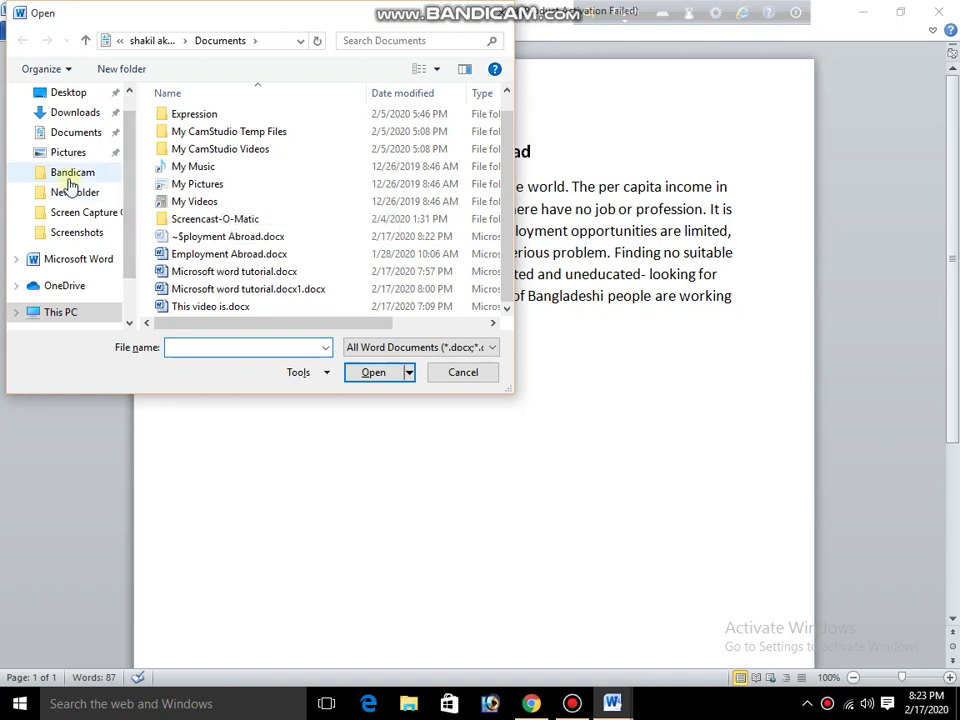
scroll(64, 165, down, 2)
scroll(62, 165, up, 1)
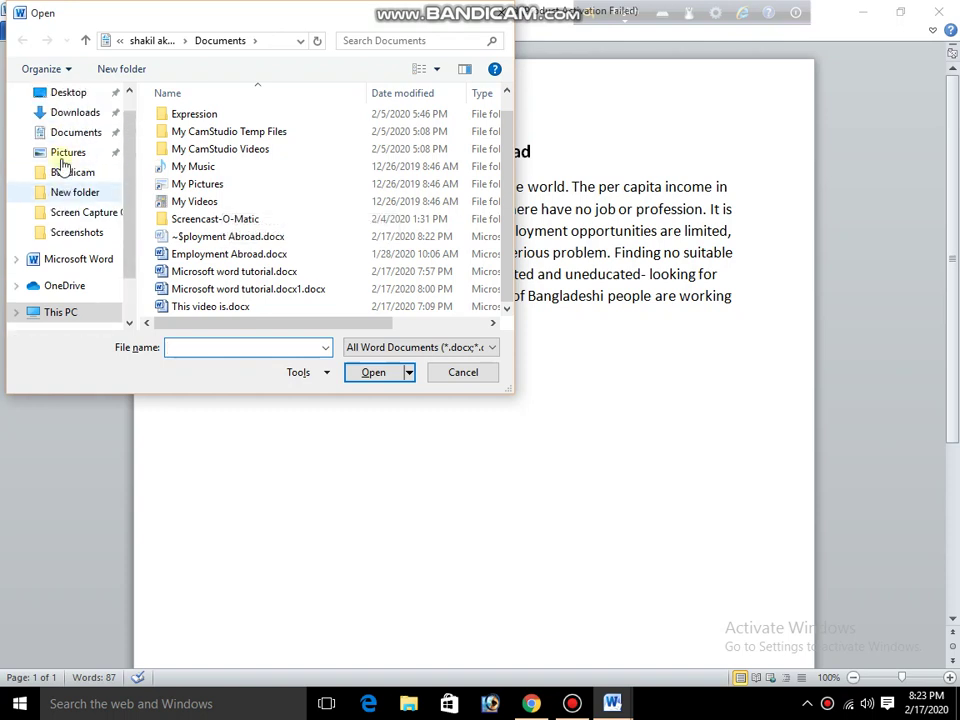
scroll(62, 165, up, 1)
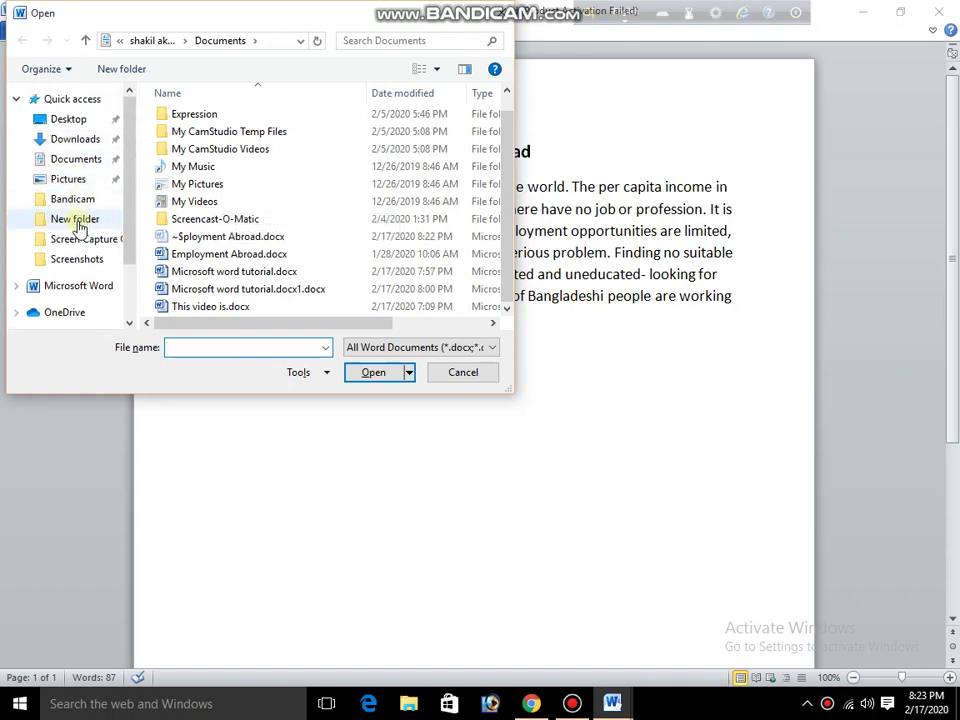
scroll(80, 225, down, 2)
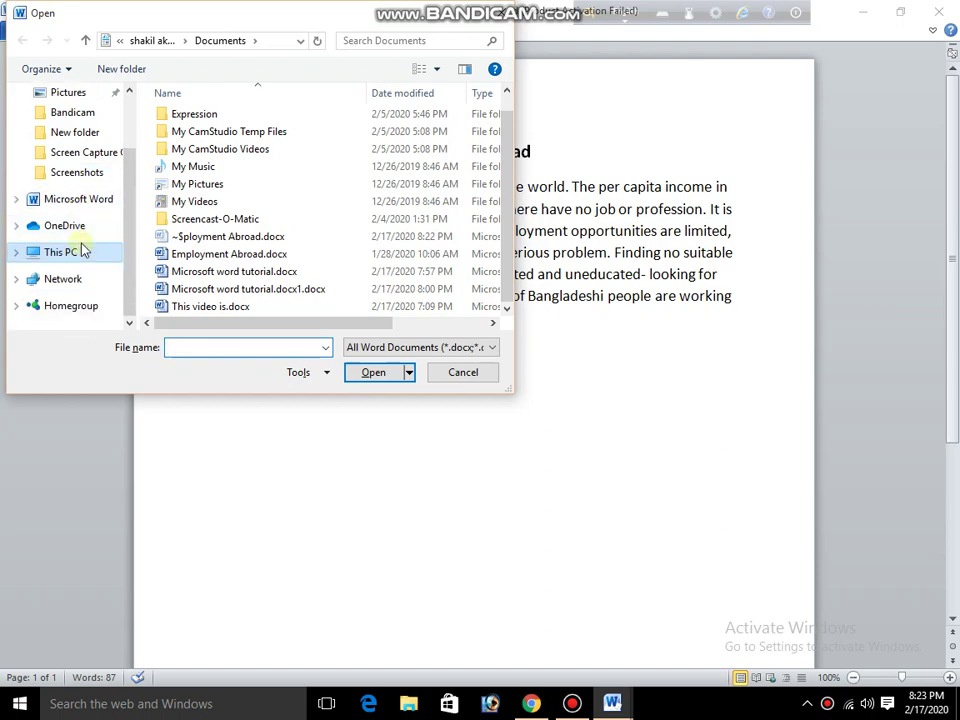
key(Escape)
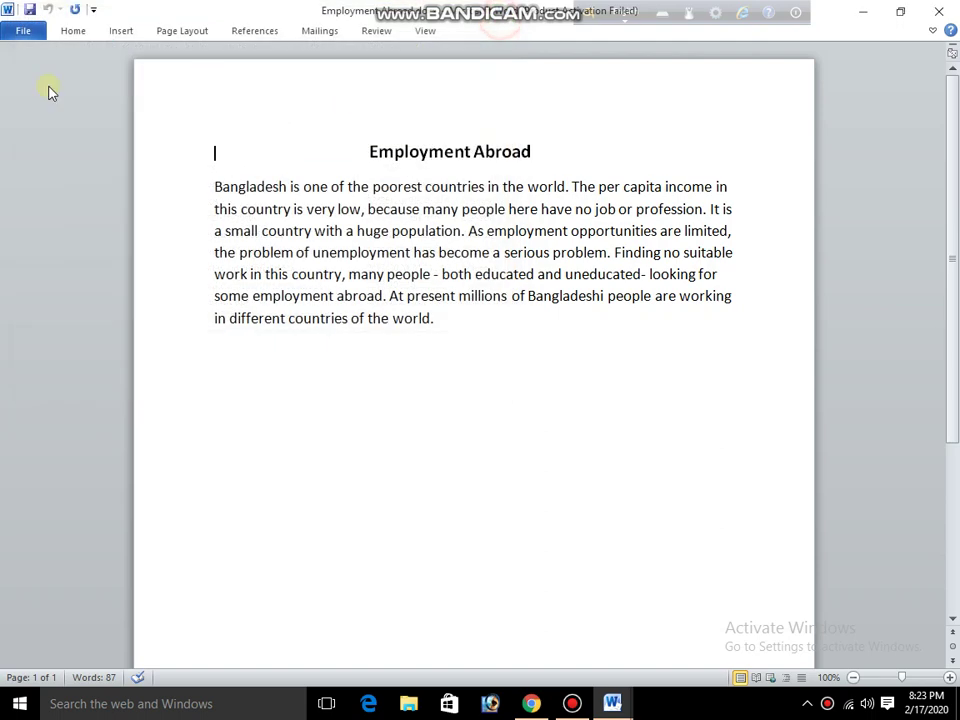
Close Employment Abroad.docx and the unsaved Document1, discarding the changes in Document1
click(24, 32)
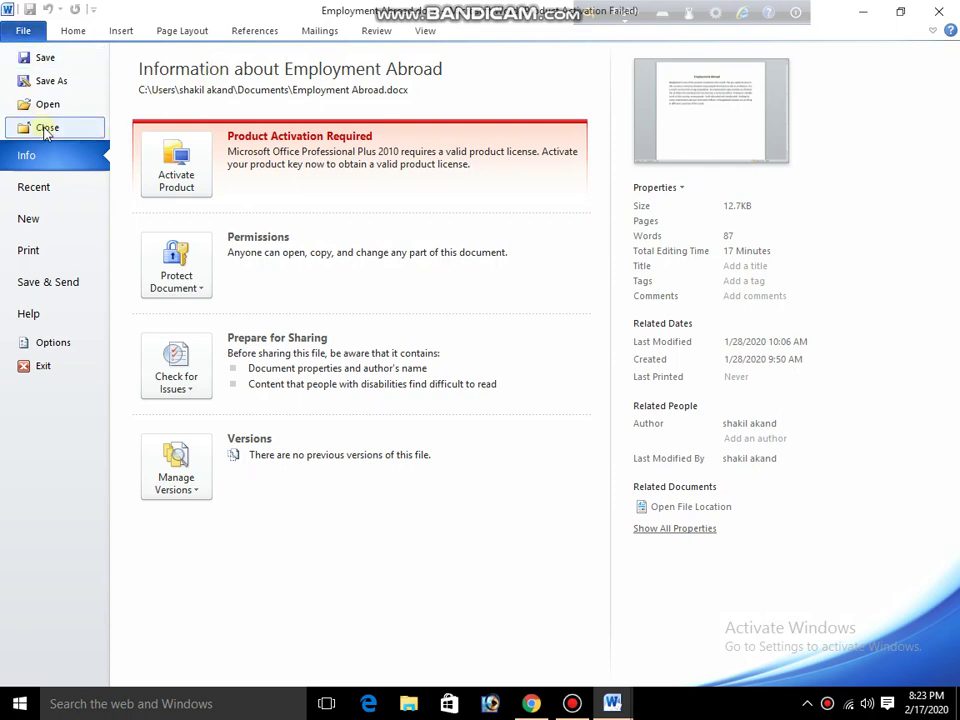
click(45, 129)
click(36, 34)
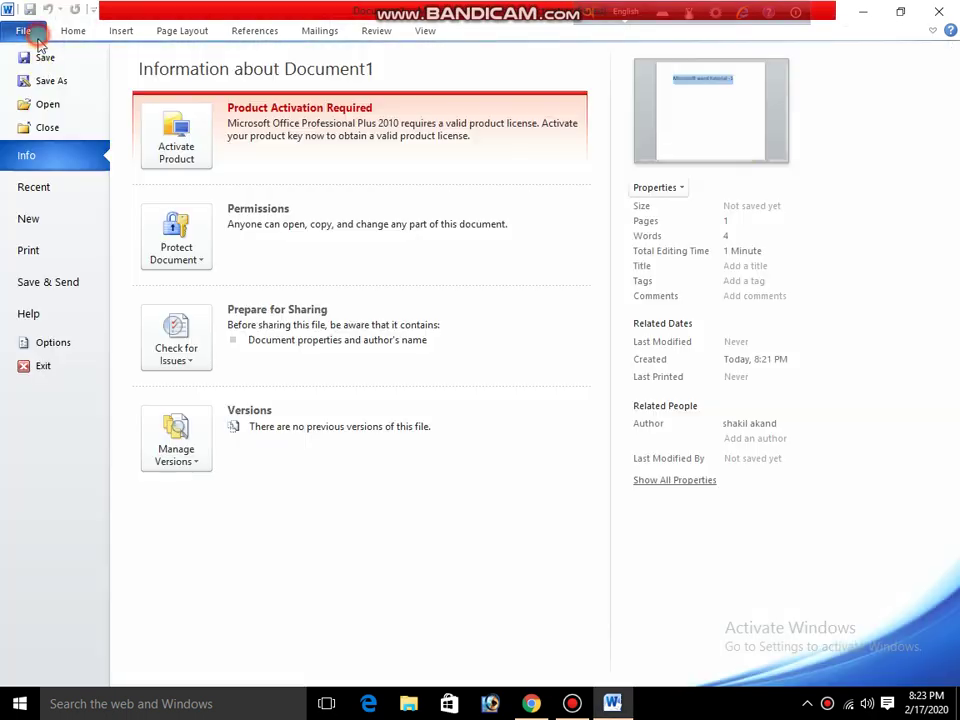
click(47, 129)
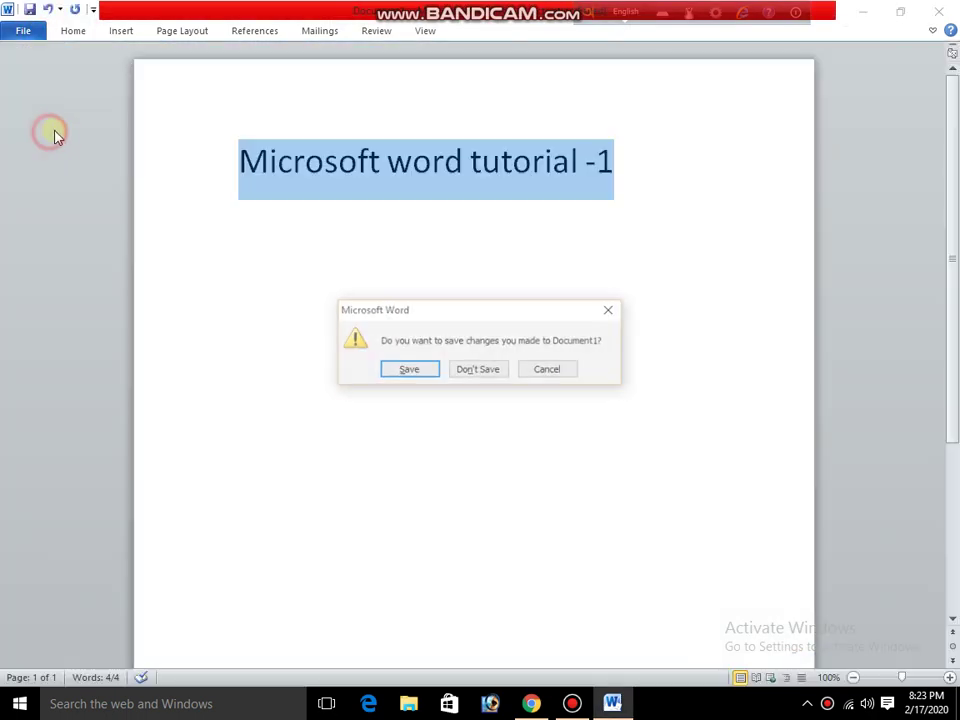
click(481, 370)
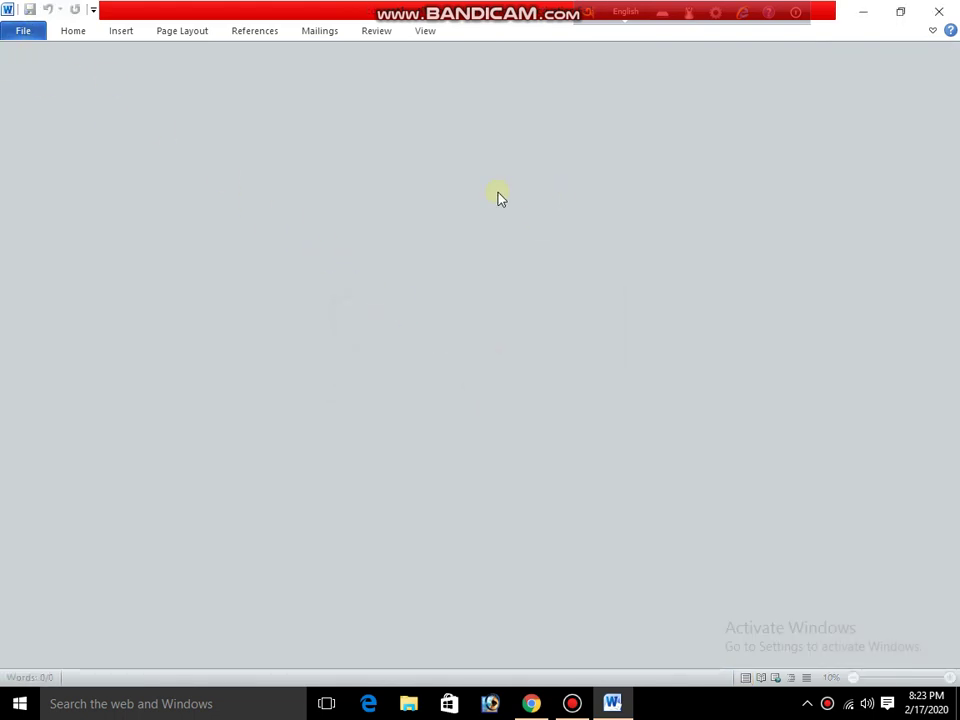
Reopen Employment Abroad.docx from the recent documents and place the cursor at the end of its paragraph
click(24, 30)
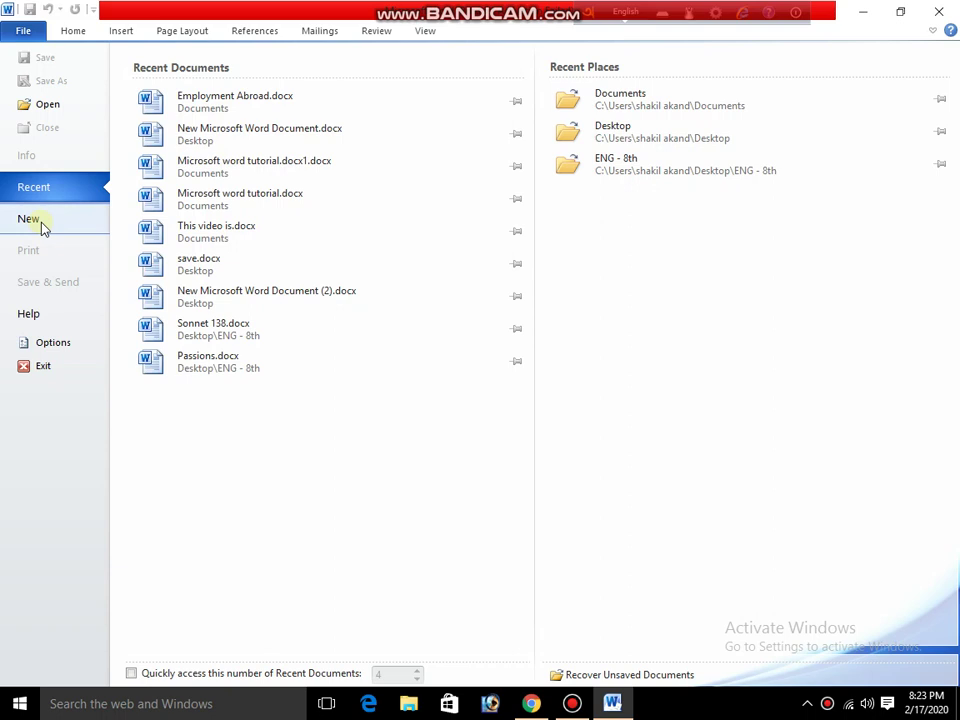
click(185, 116)
click(448, 347)
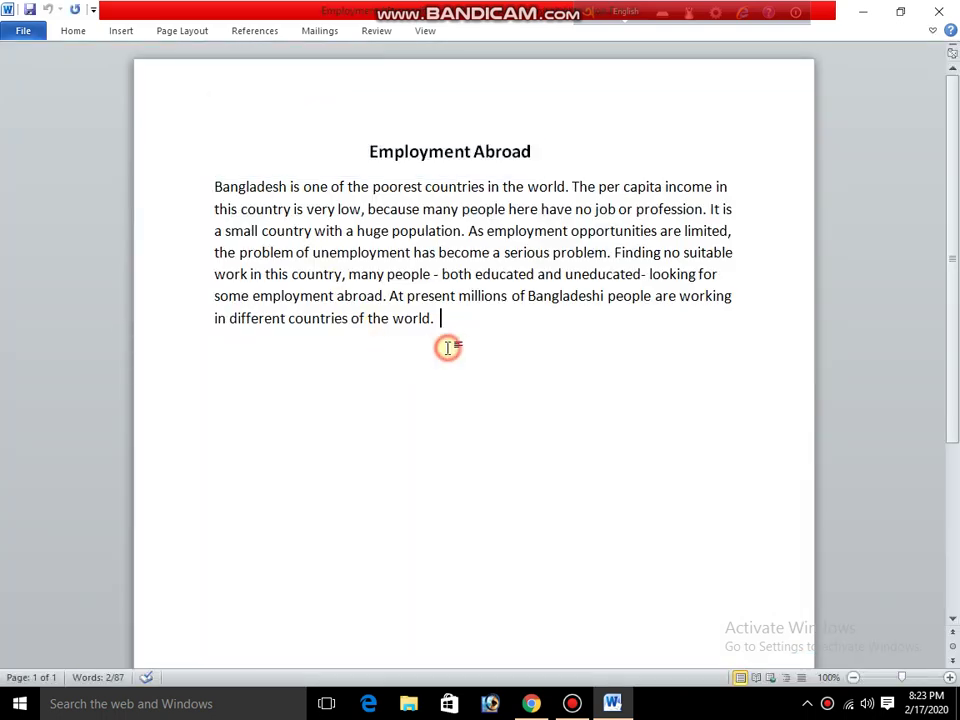
Create a new document from the Blank document template and close it again
click(27, 36)
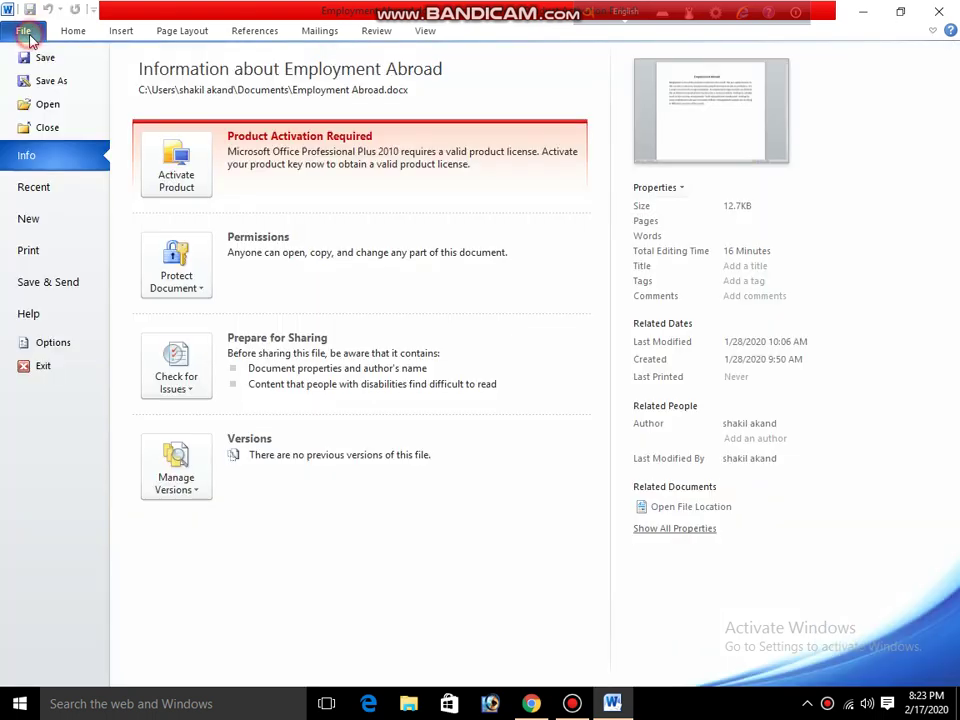
click(22, 220)
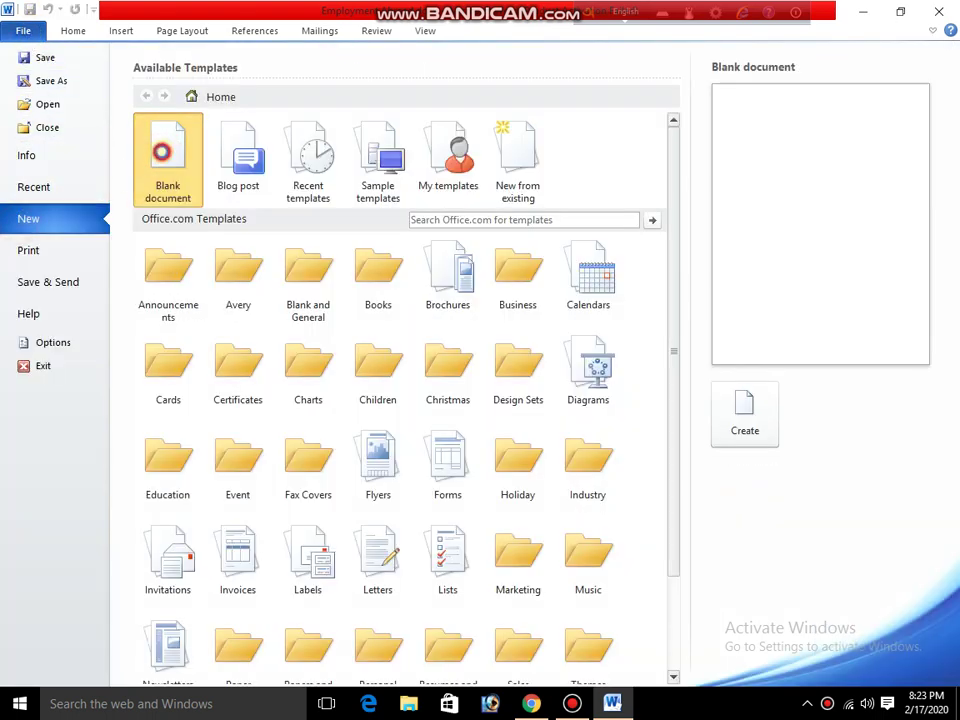
double_click(161, 157)
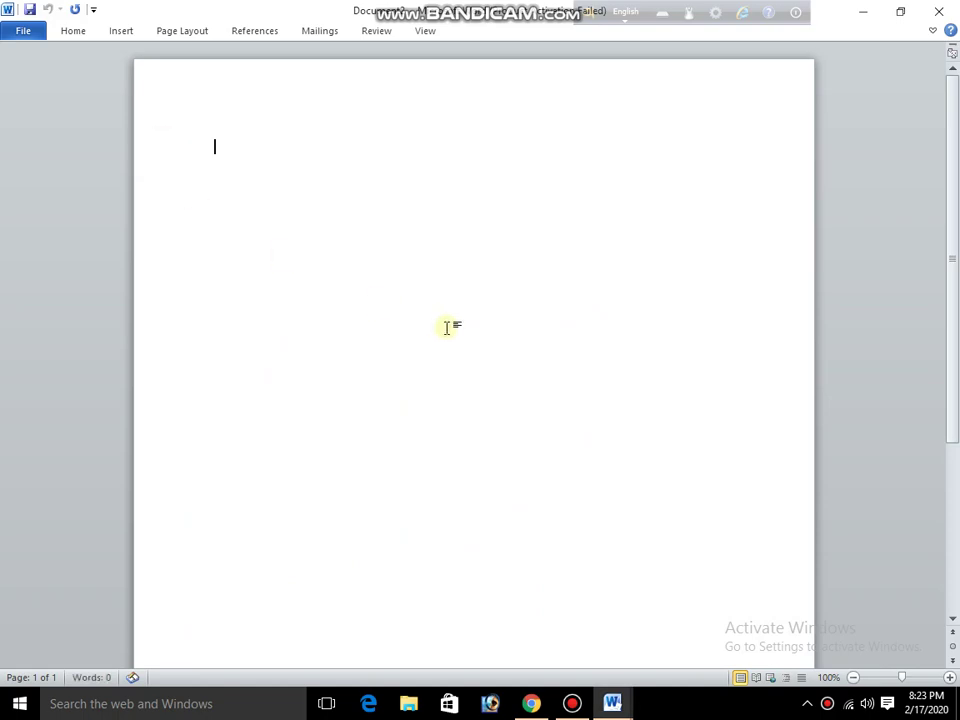
click(19, 35)
click(21, 125)
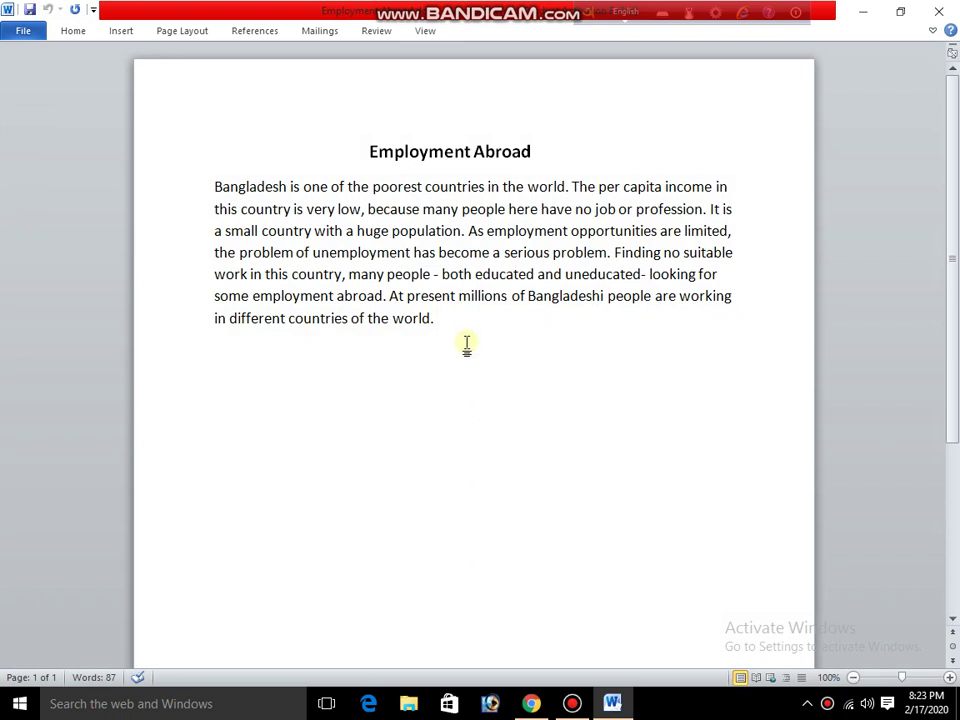
Create another blank document directly, without choosing a template, and close it
key(ctrl+n)
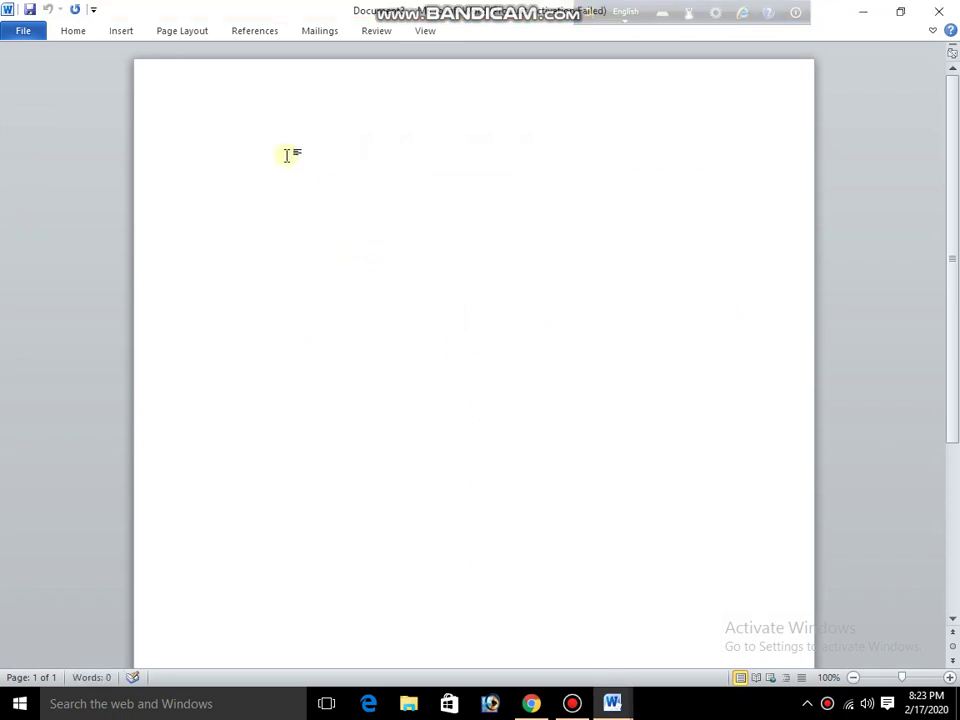
click(25, 38)
click(62, 129)
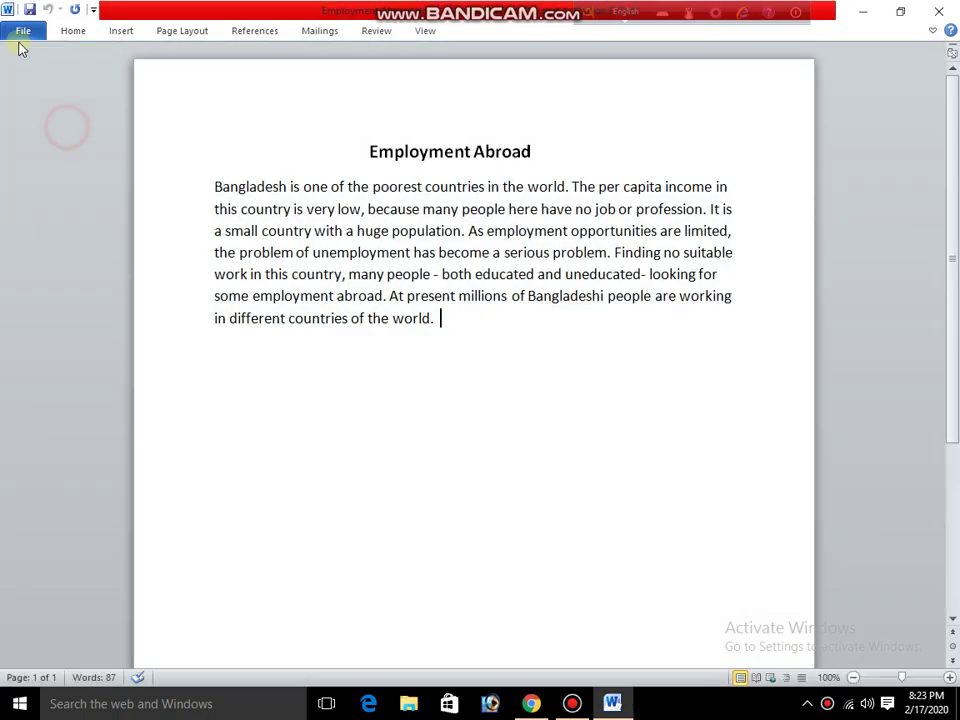
Close Employment Abroad.docx and create a new document from the Blank document template
click(22, 40)
click(47, 126)
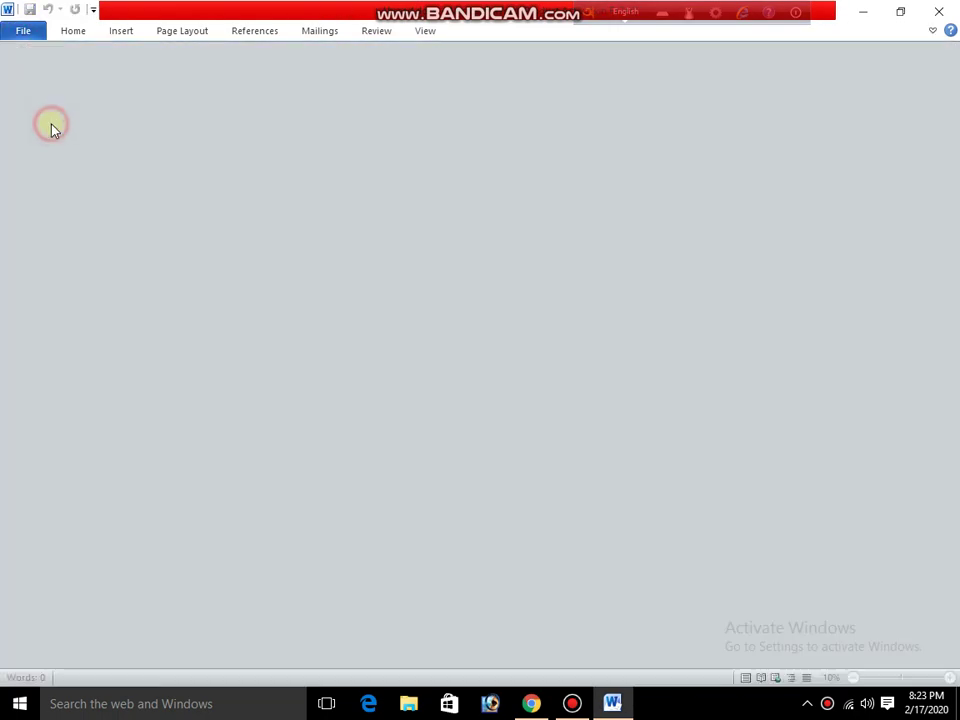
click(20, 40)
click(44, 218)
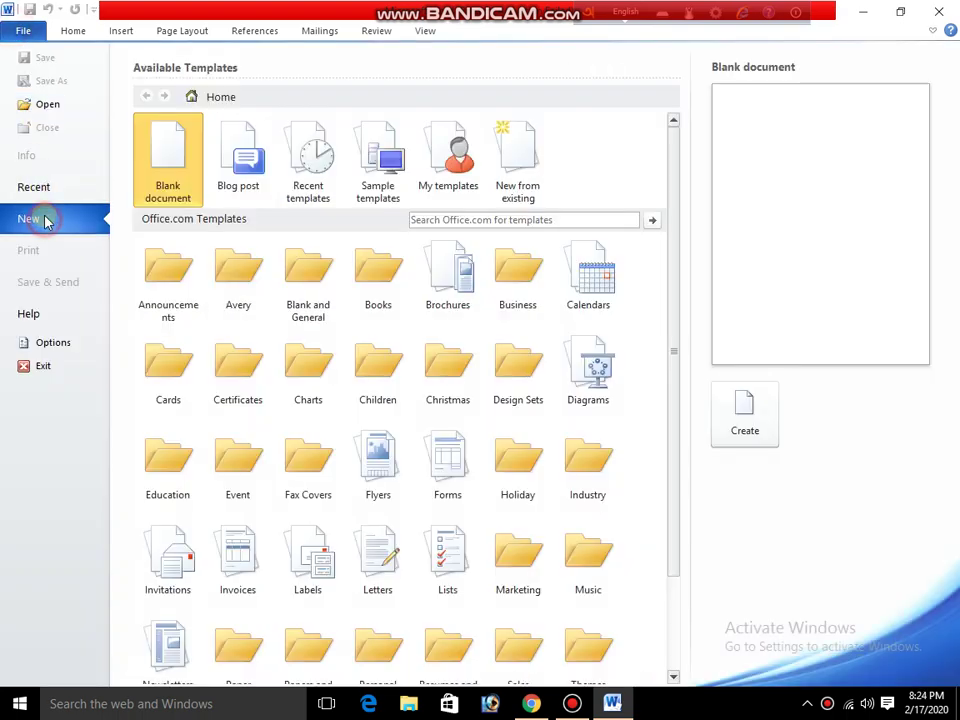
double_click(170, 165)
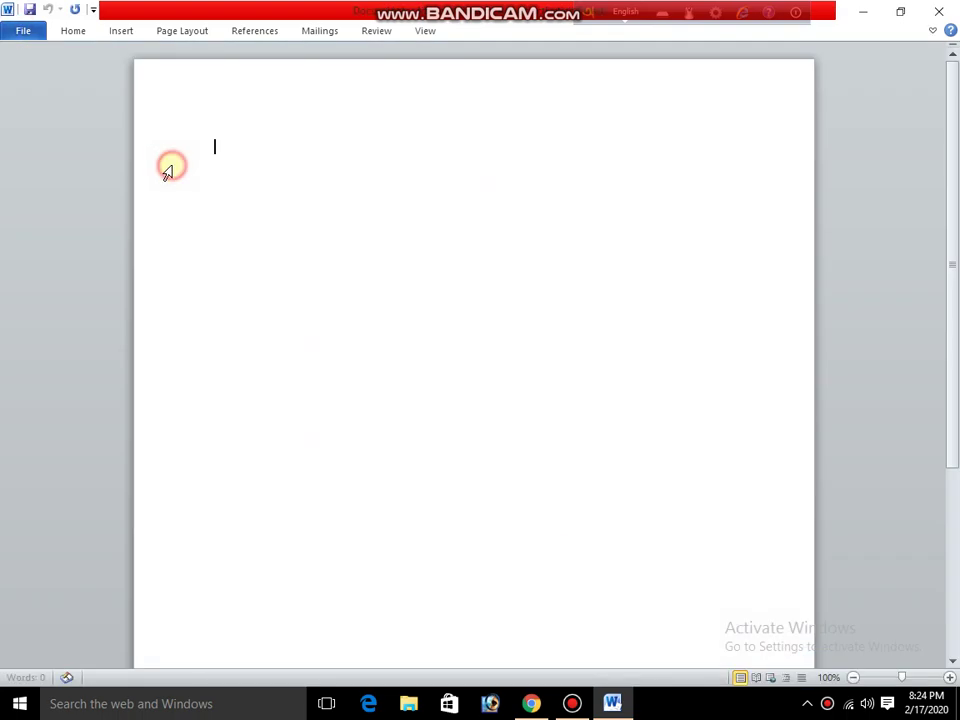
Open Employment Abroad.docx from the Documents folder
click(24, 32)
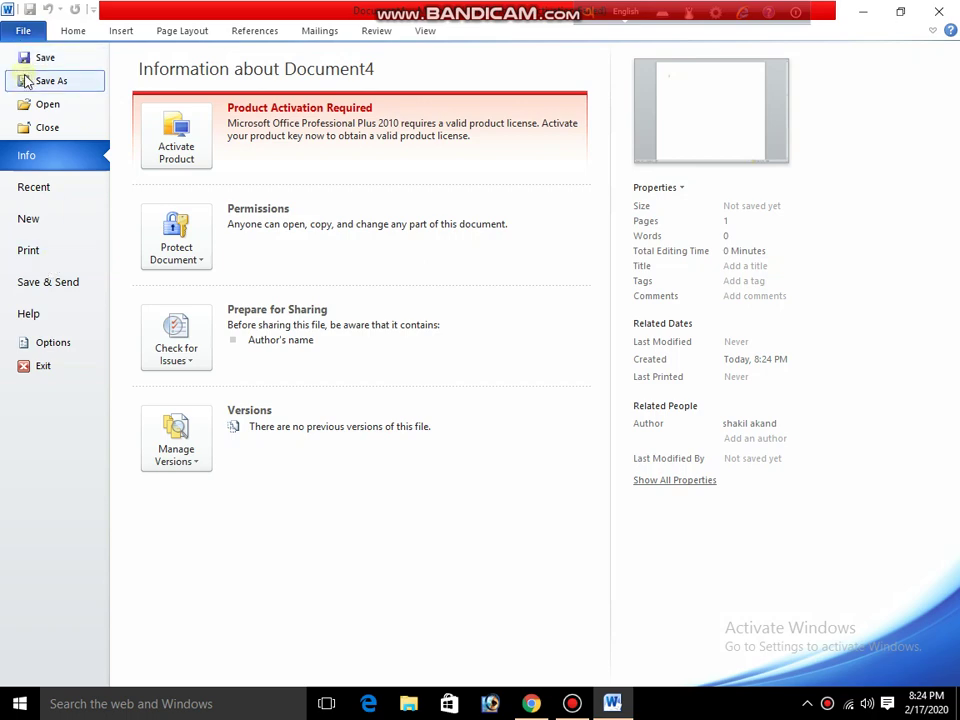
click(30, 104)
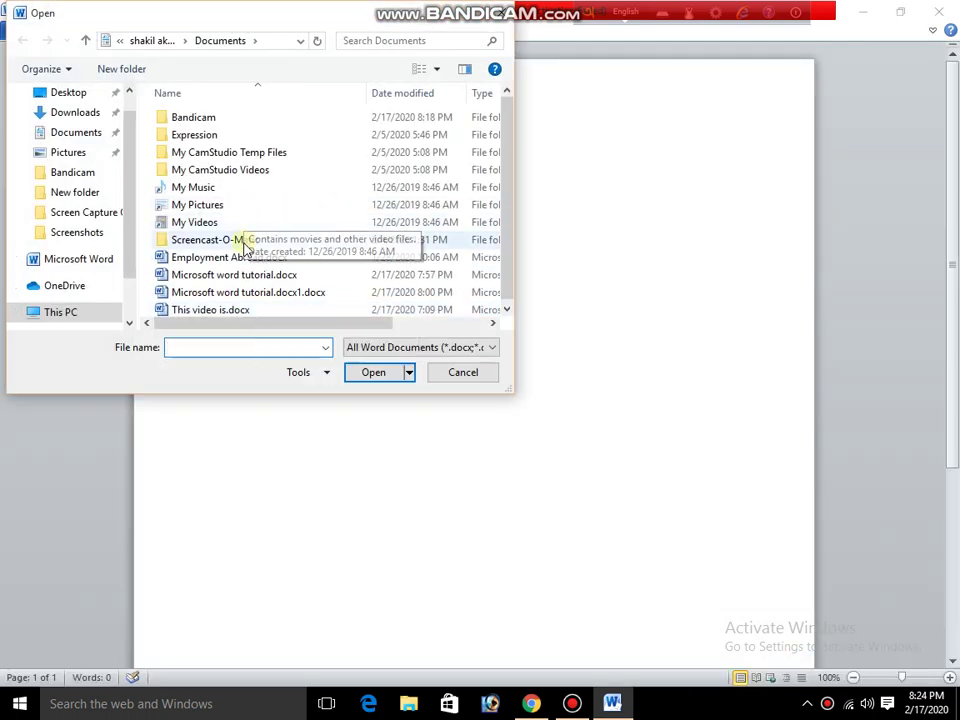
click(243, 260)
click(372, 373)
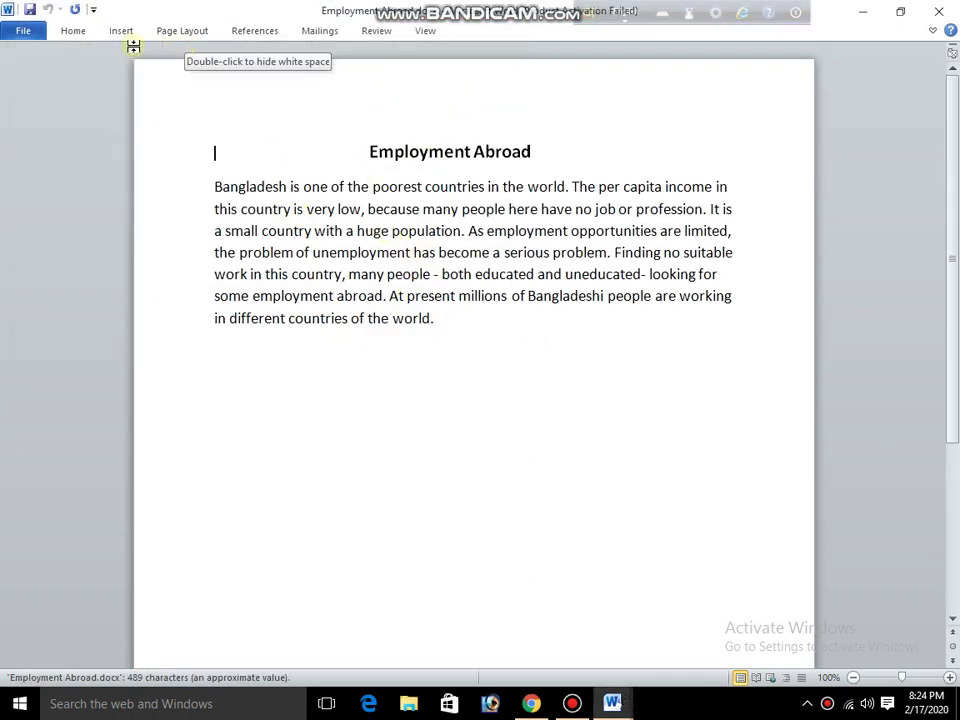
Show the print settings and preview for Employment Abroad.docx, raise the copies to 3 and set them back to 1
click(24, 32)
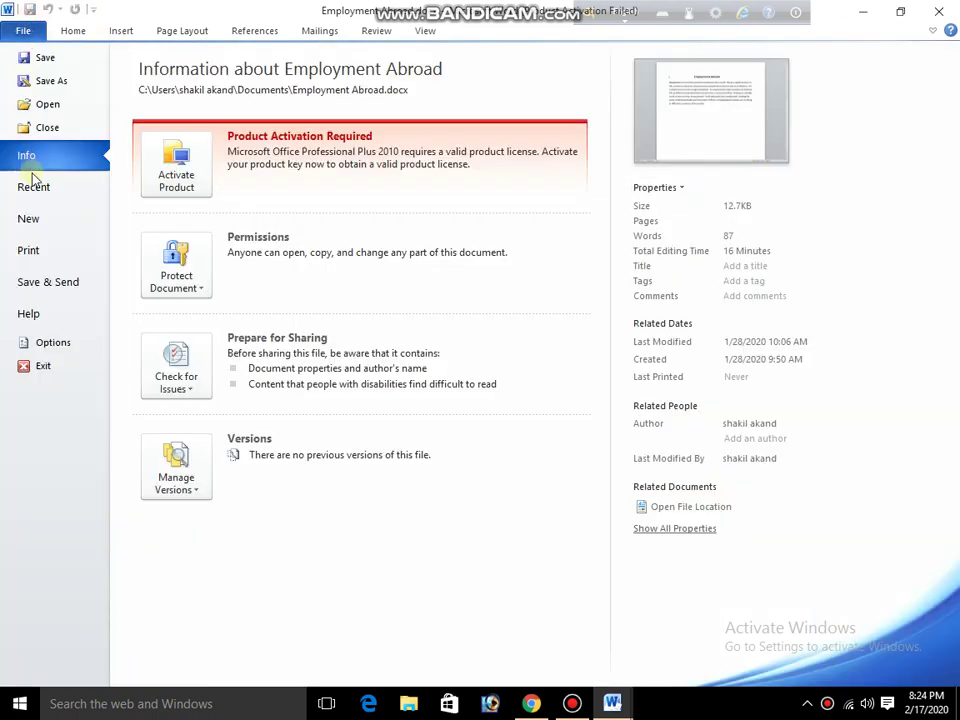
click(60, 251)
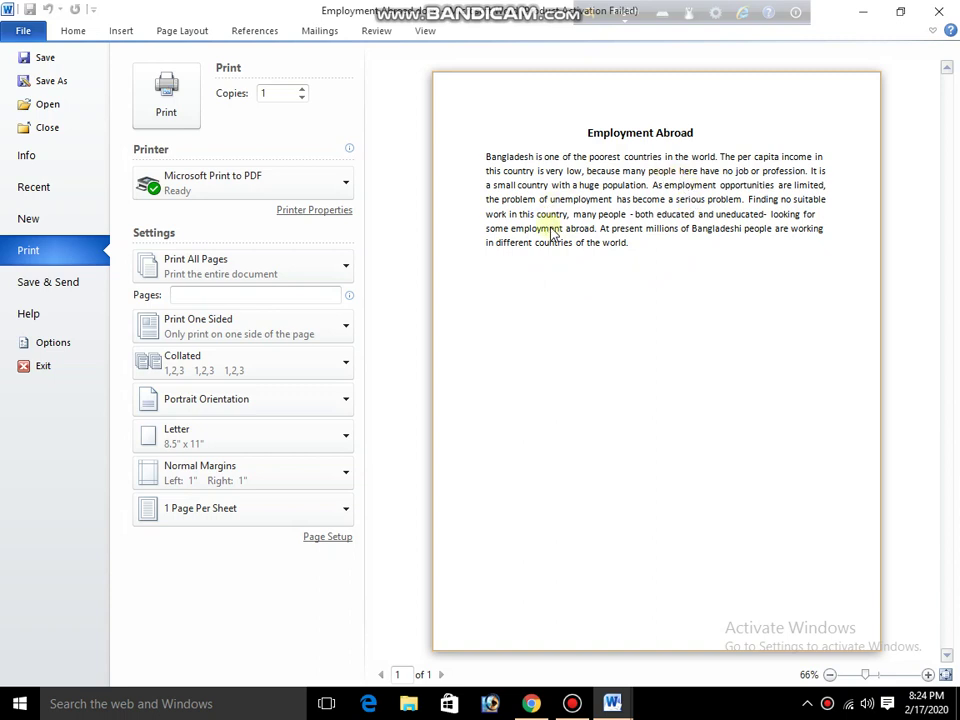
click(300, 97)
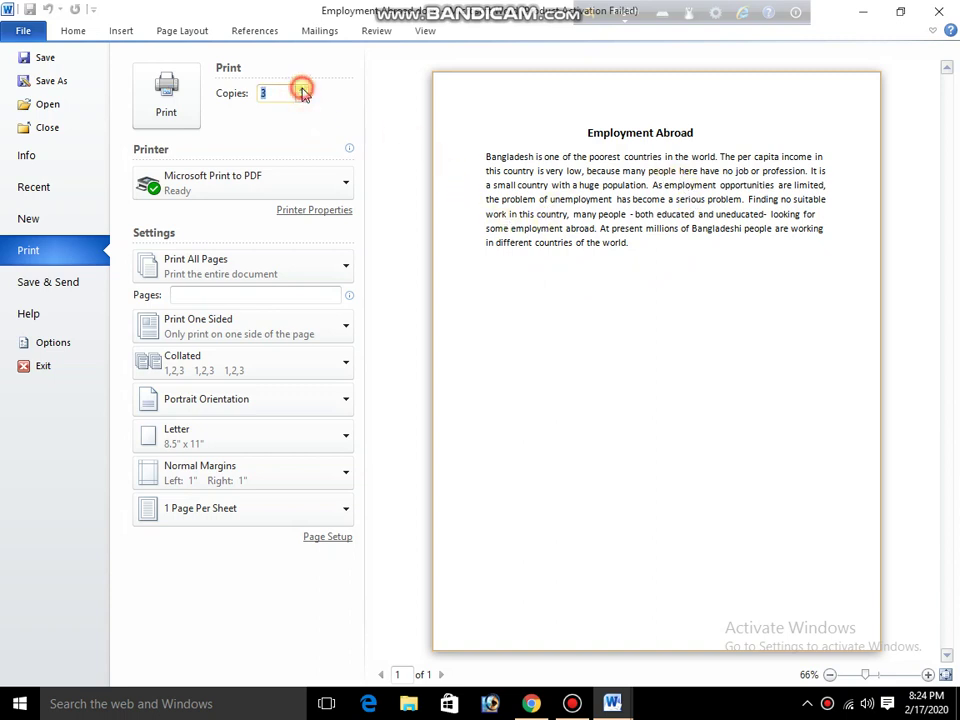
click(301, 99)
click(301, 99)
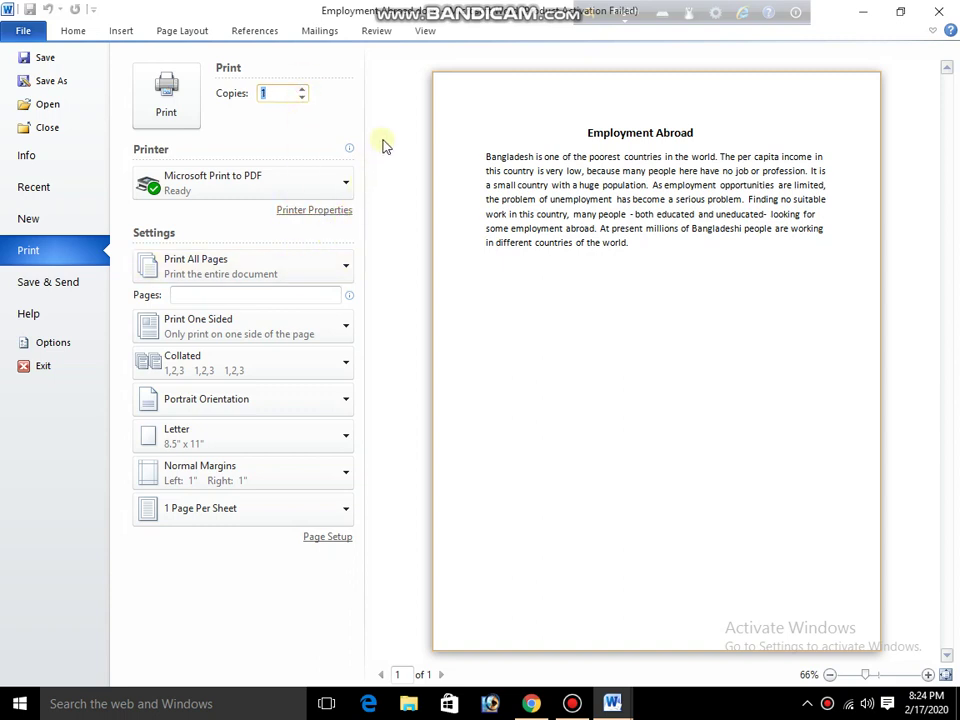
Review the Save & Send options and the Help page, and return to the document
click(67, 285)
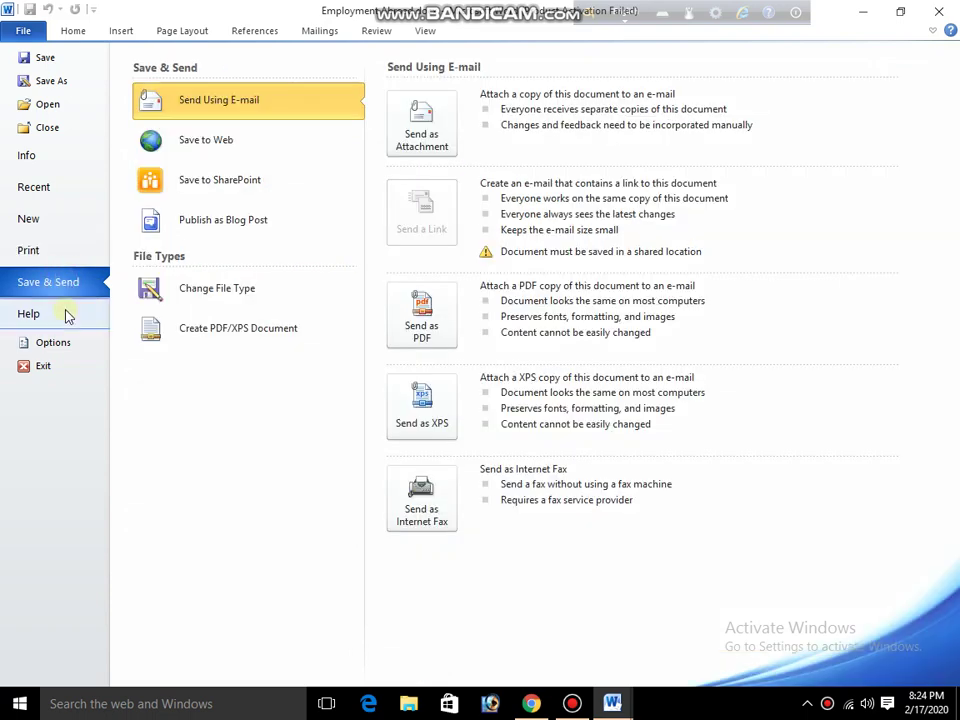
click(64, 314)
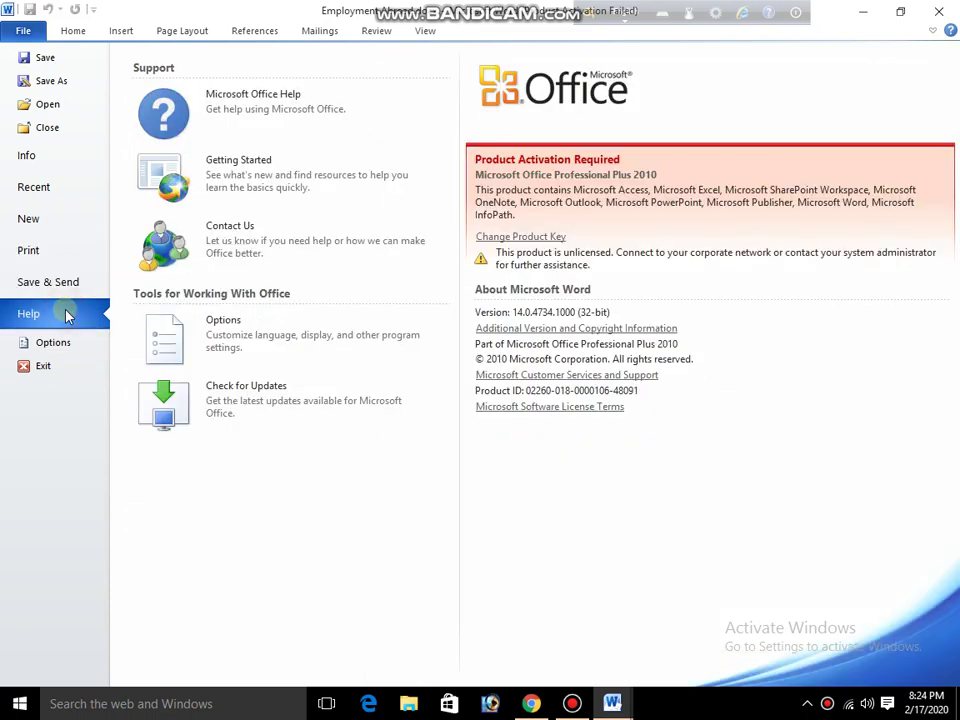
click(75, 32)
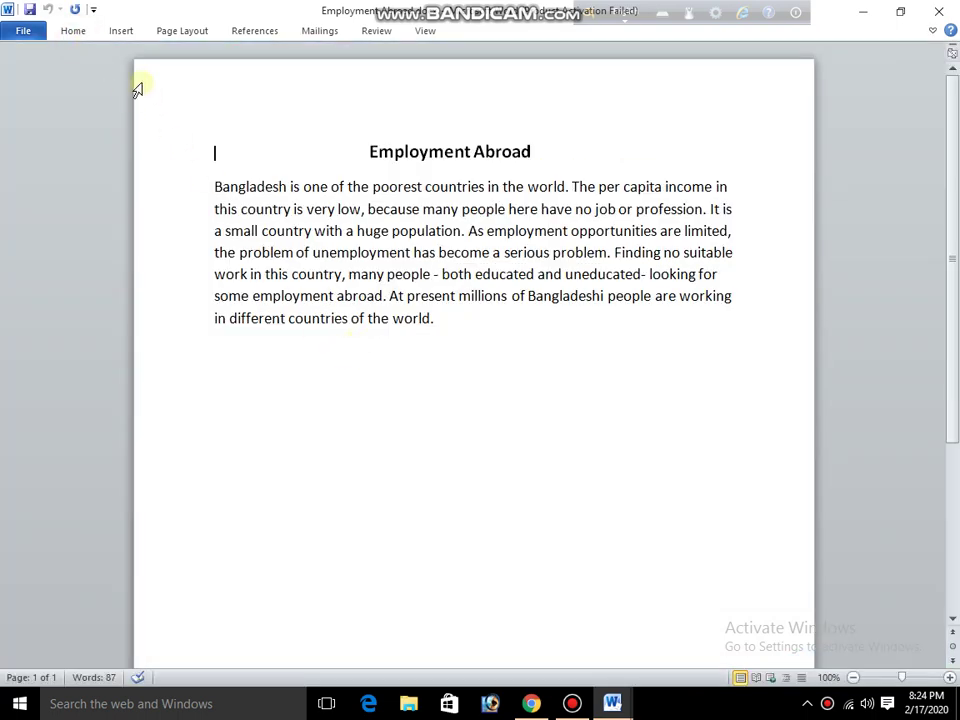
click(77, 30)
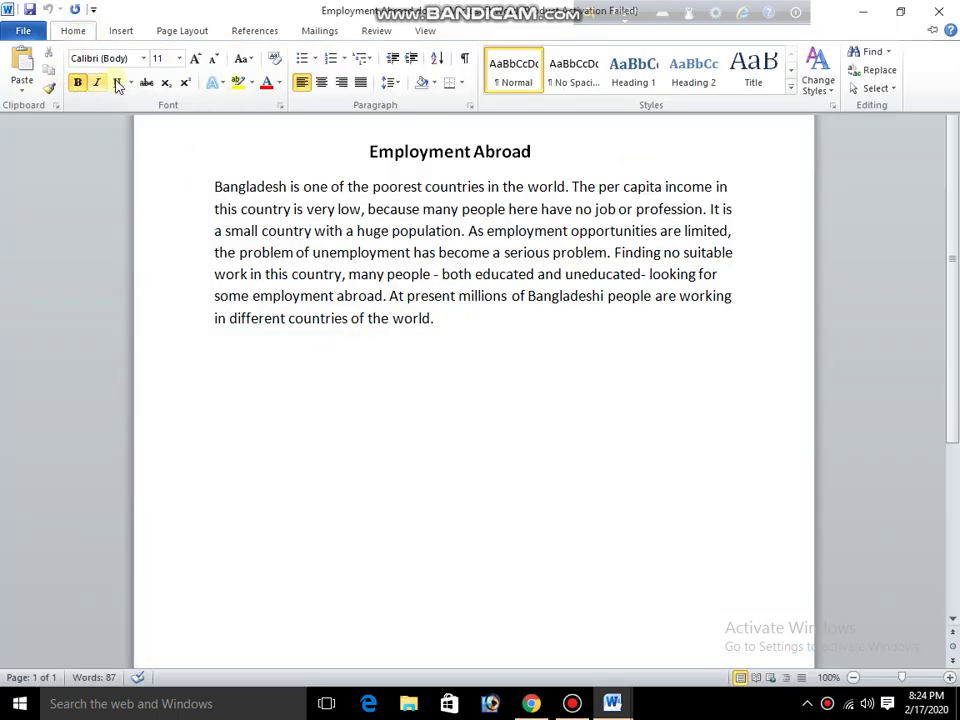
click(253, 233)
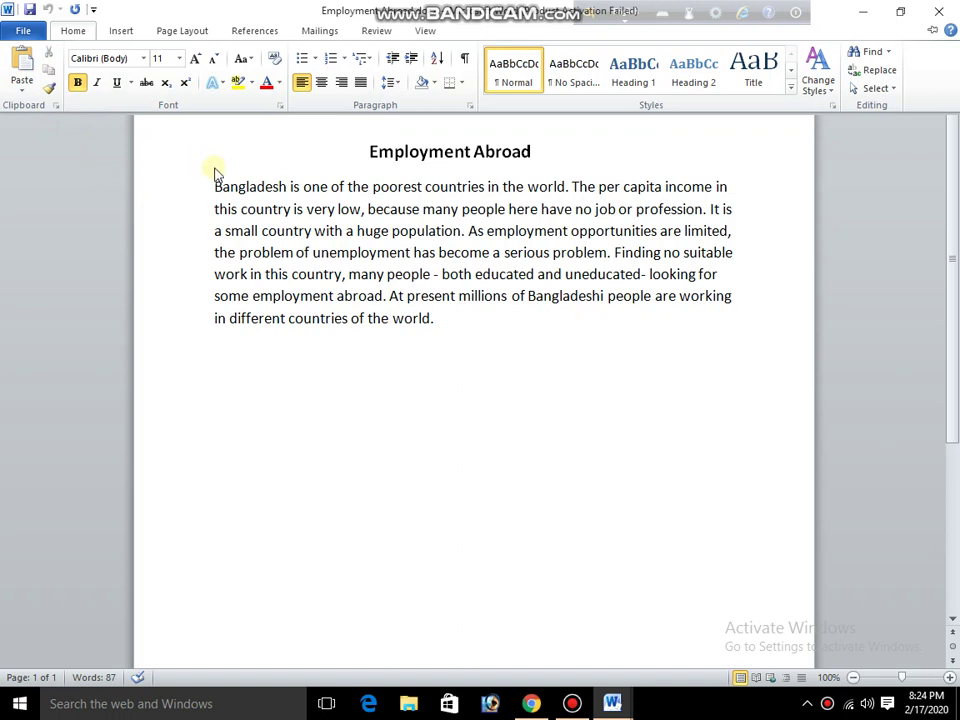
click(828, 706)
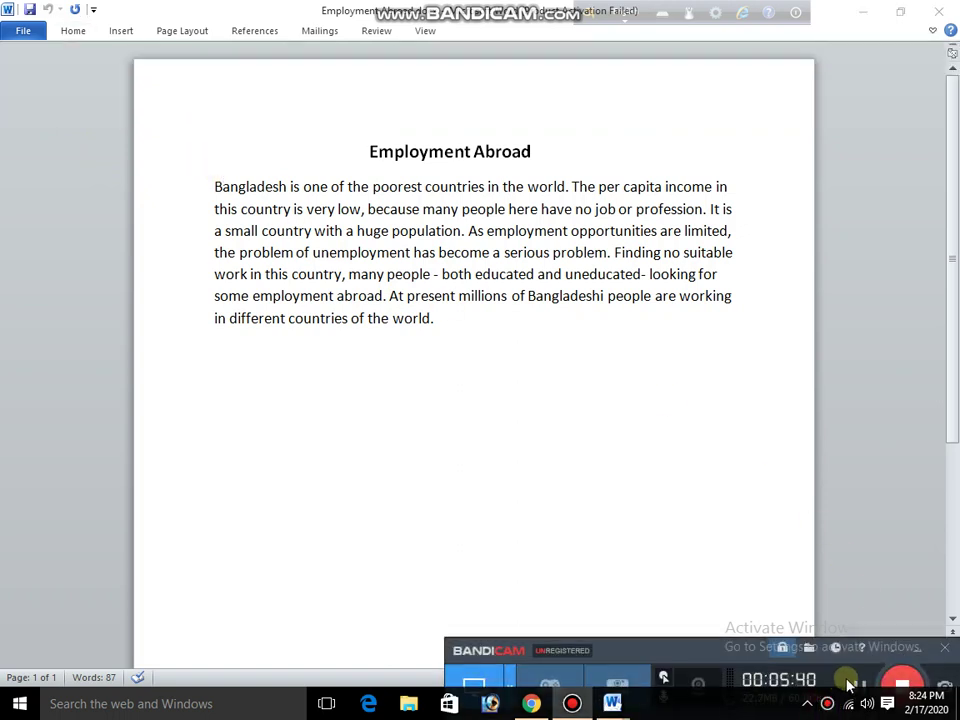
click(855, 684)
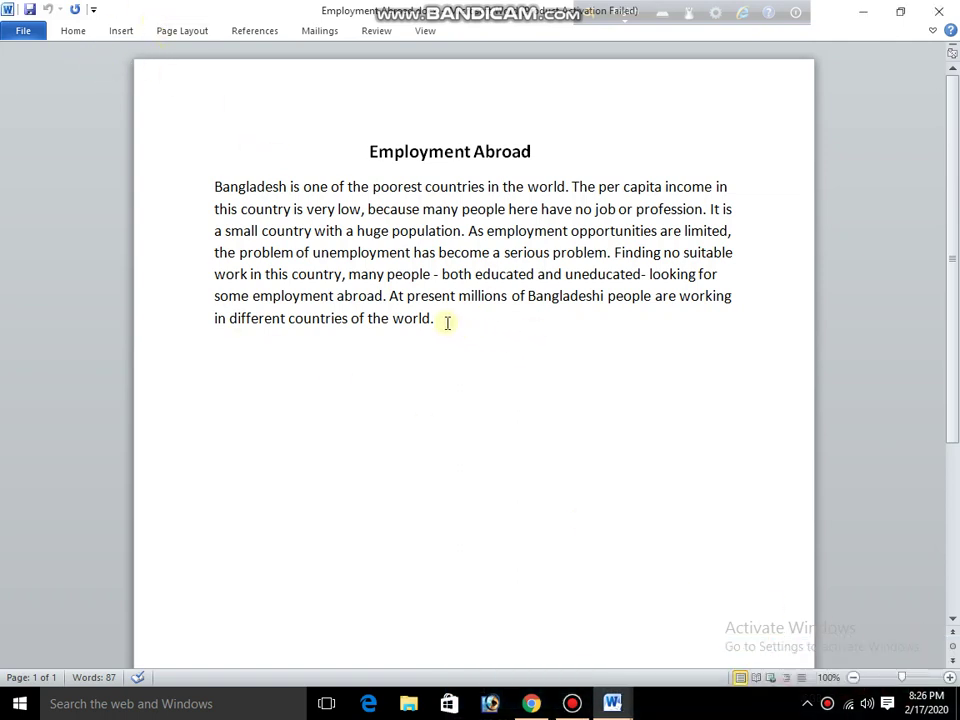
click(87, 35)
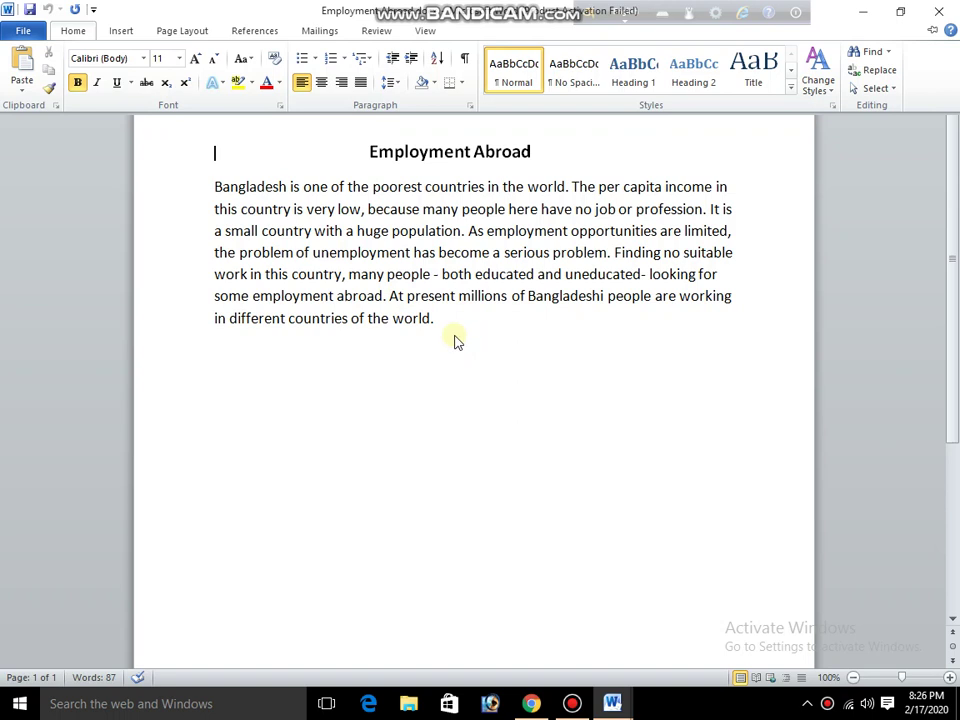
key(ctrl+F1)
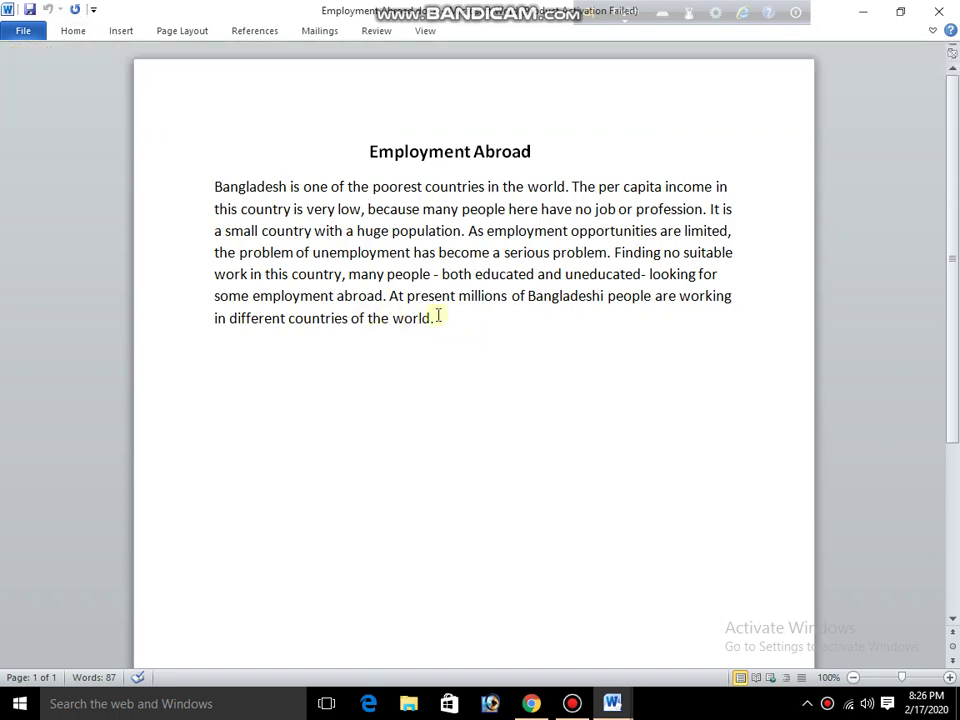
Cut the whole body paragraph below the Employment Abroad heading to the clipboard
drag(438, 316, 199, 187)
key(ctrl+c)
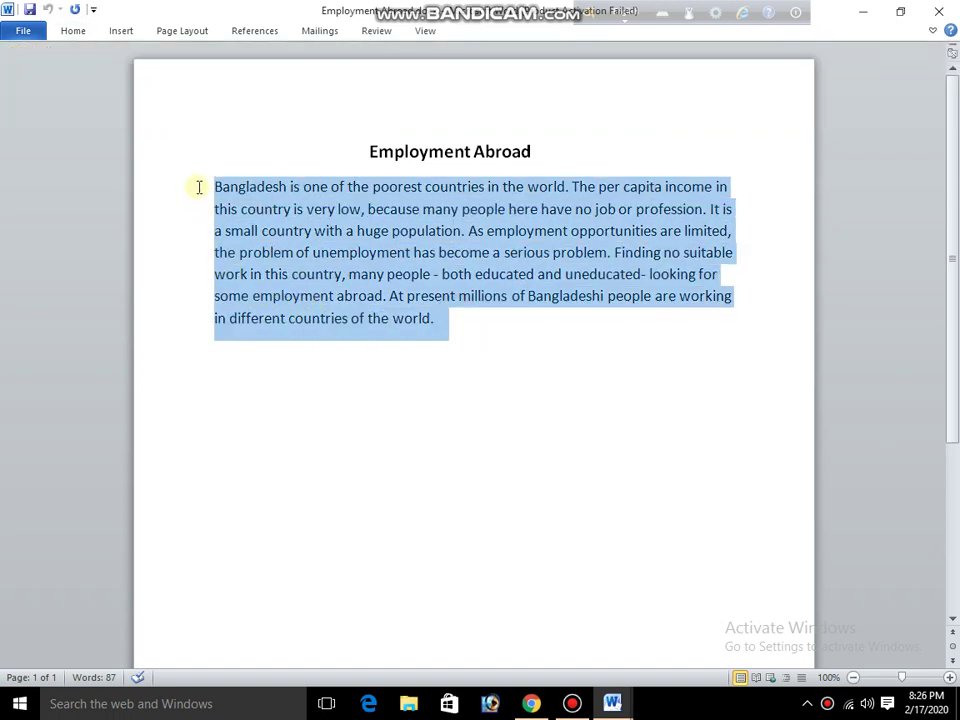
click(75, 32)
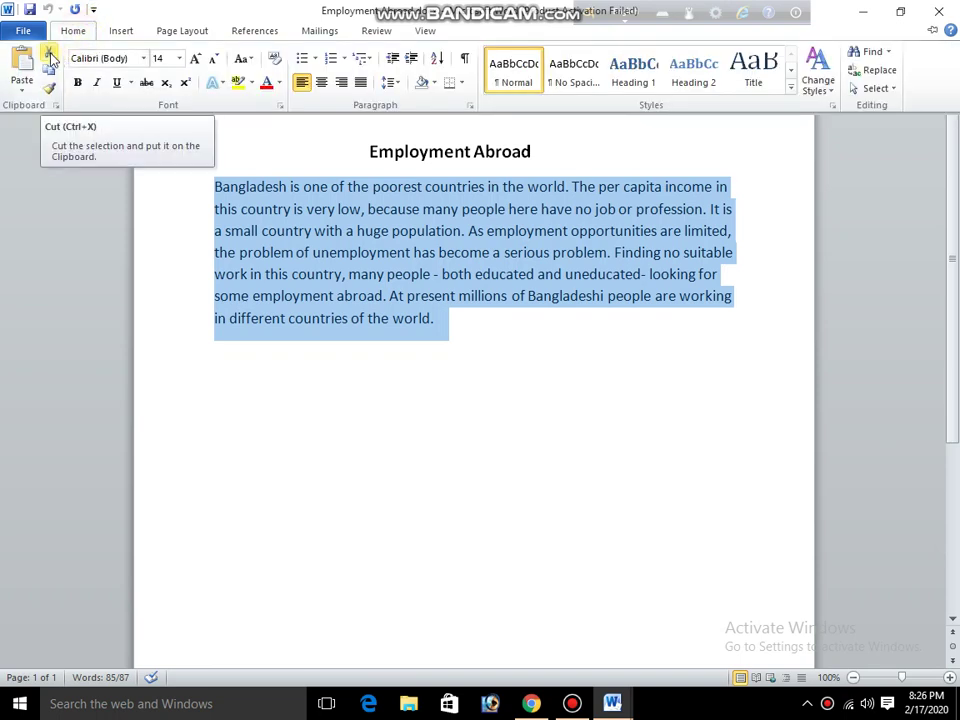
click(49, 57)
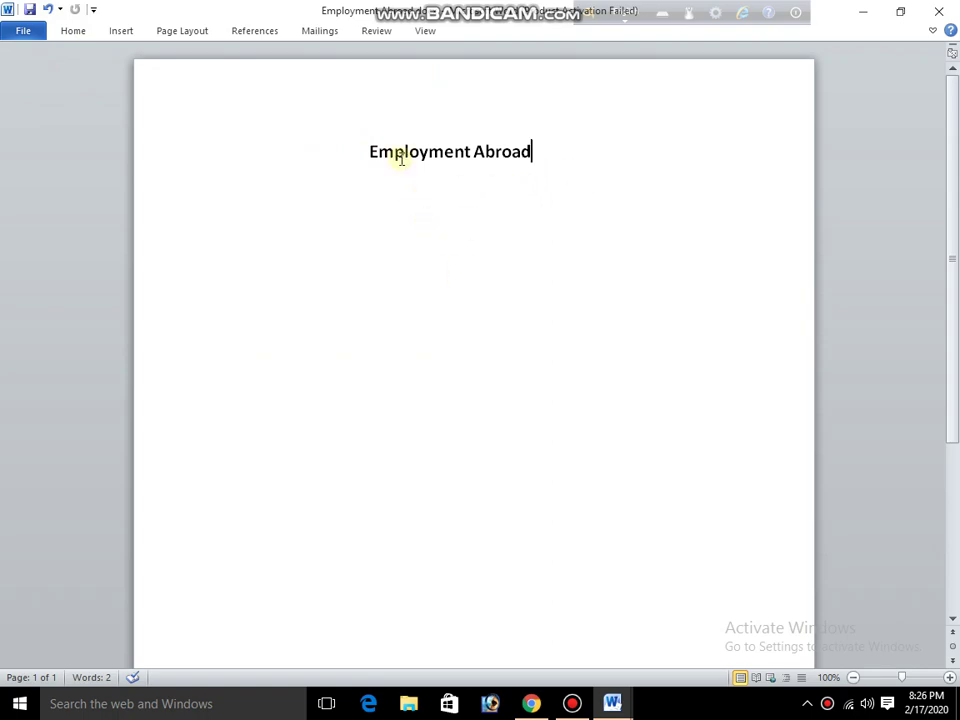
Create a new document from the Blank document template and paste the cut paragraph into it
click(55, 38)
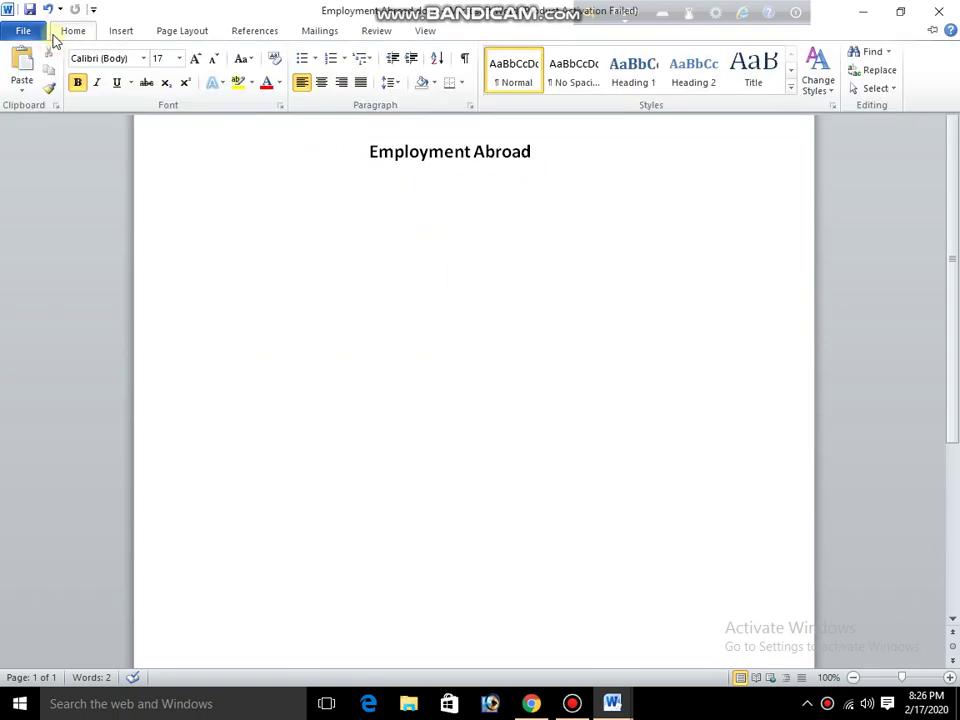
click(28, 29)
click(55, 230)
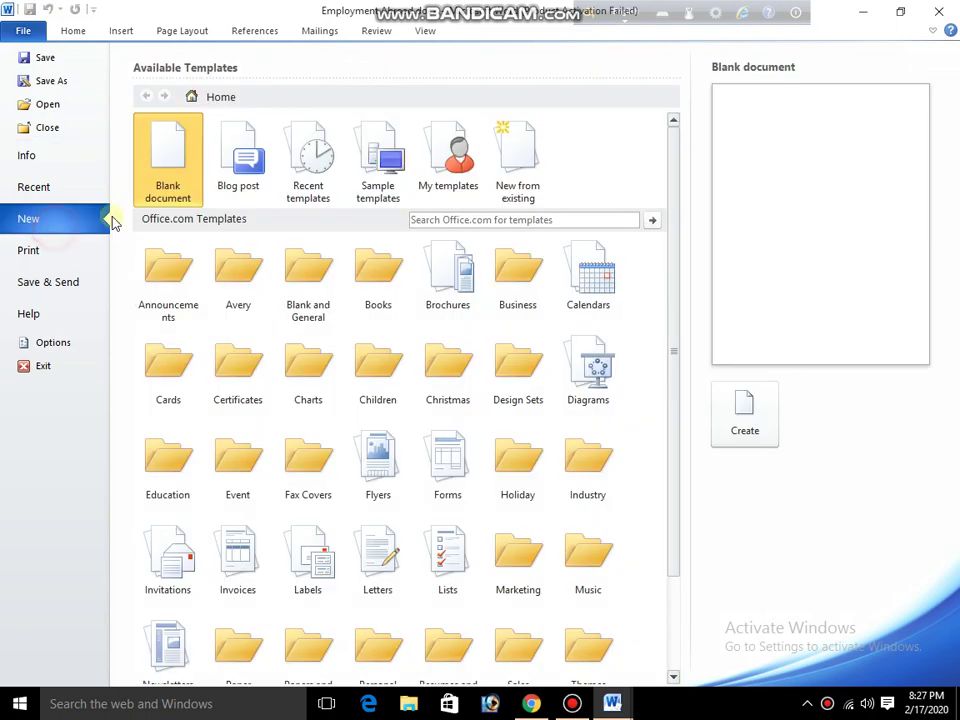
double_click(171, 163)
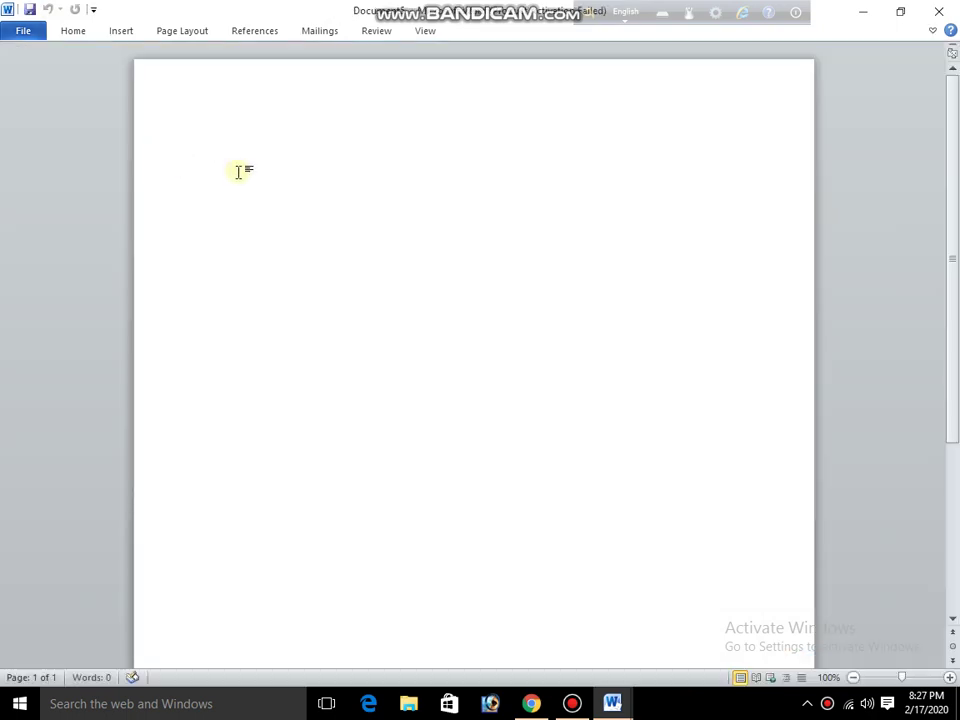
right_click(245, 167)
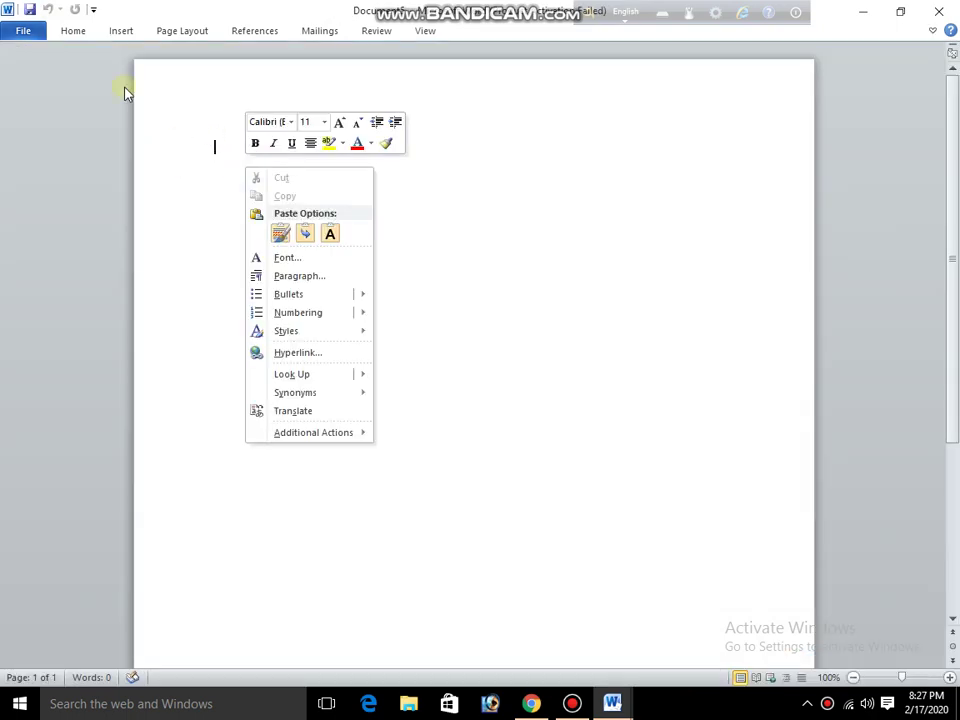
click(73, 30)
click(21, 66)
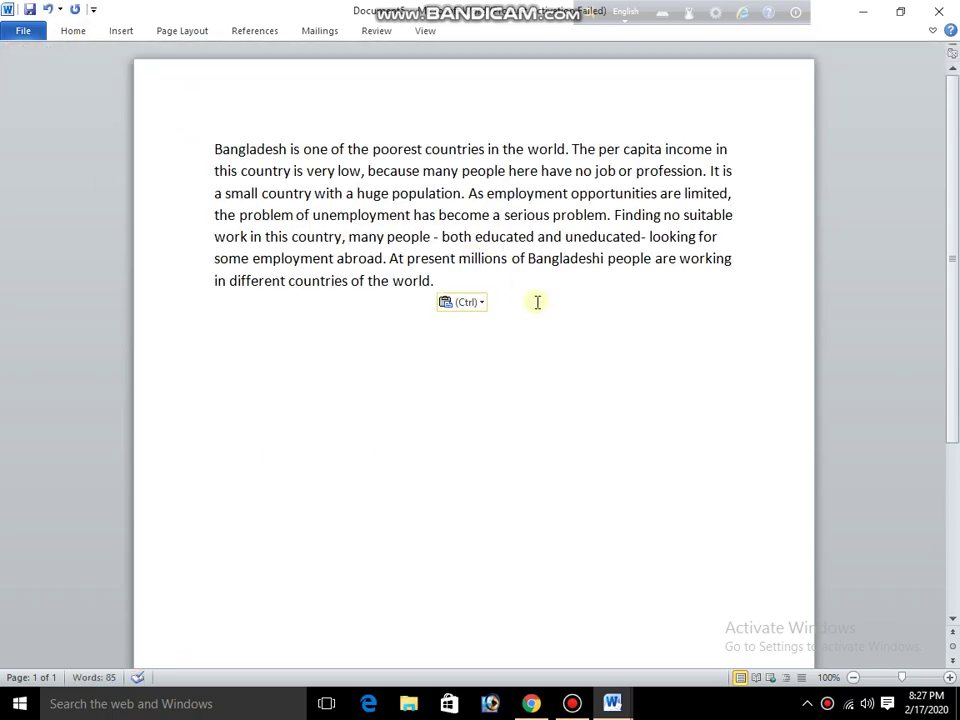
Close the new document with the pasted paragraph without saving its changes
click(73, 33)
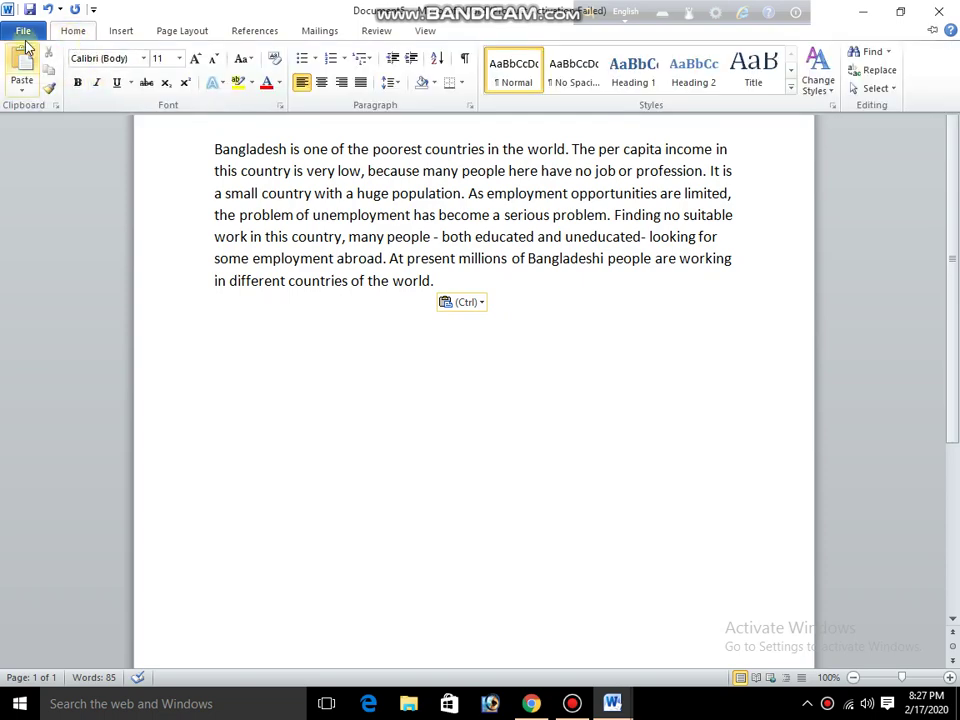
click(23, 34)
click(88, 128)
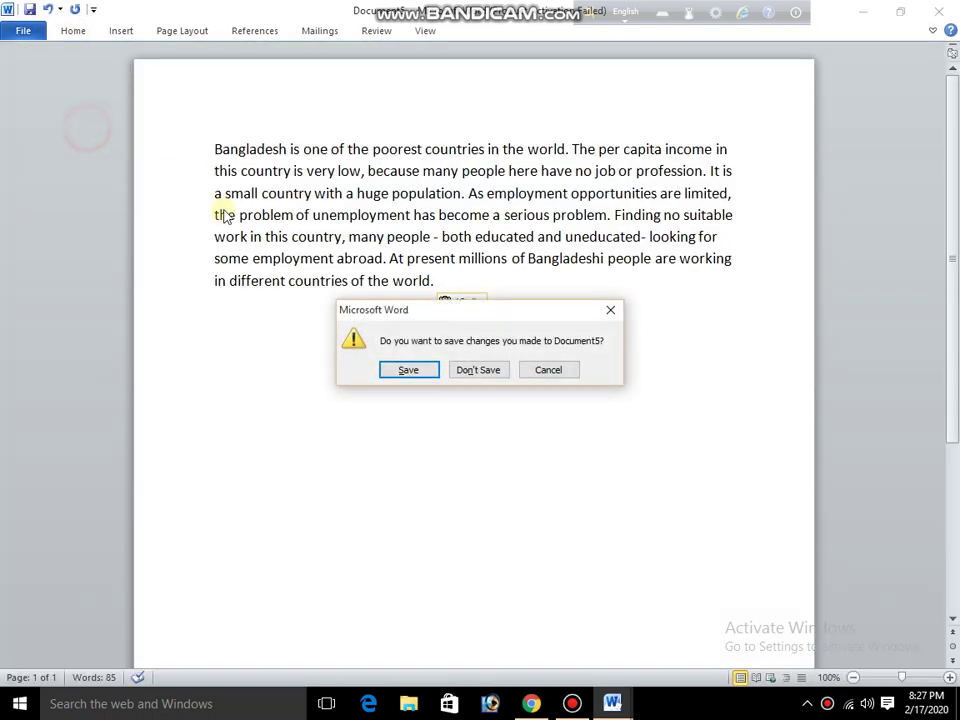
click(482, 372)
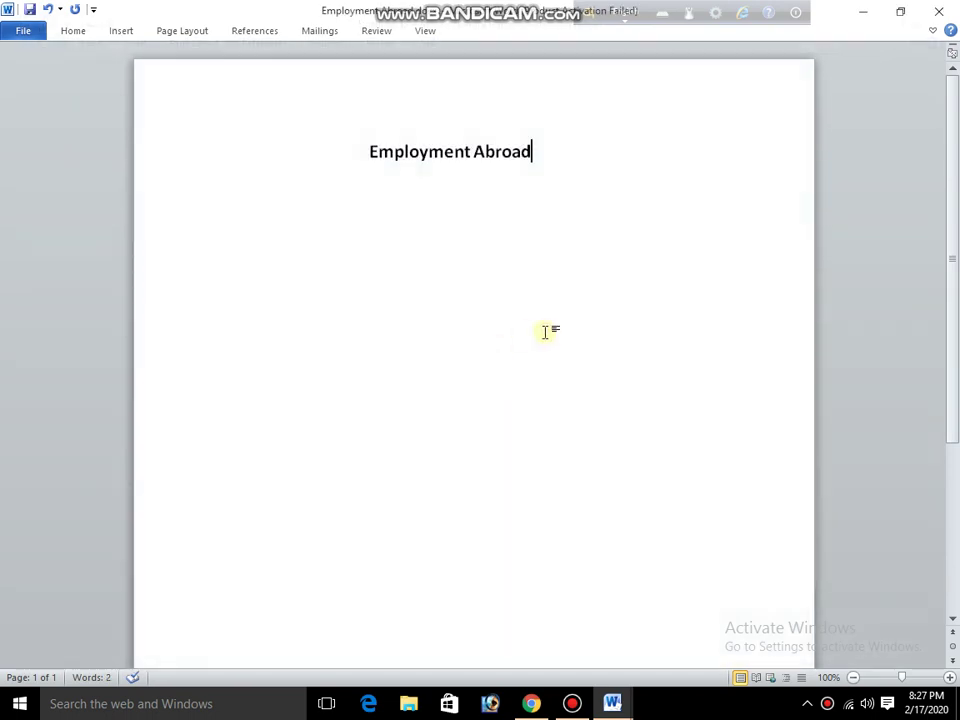
Paste the cut paragraph back after the Employment Abroad heading and space it down to start on the line below
click(426, 215)
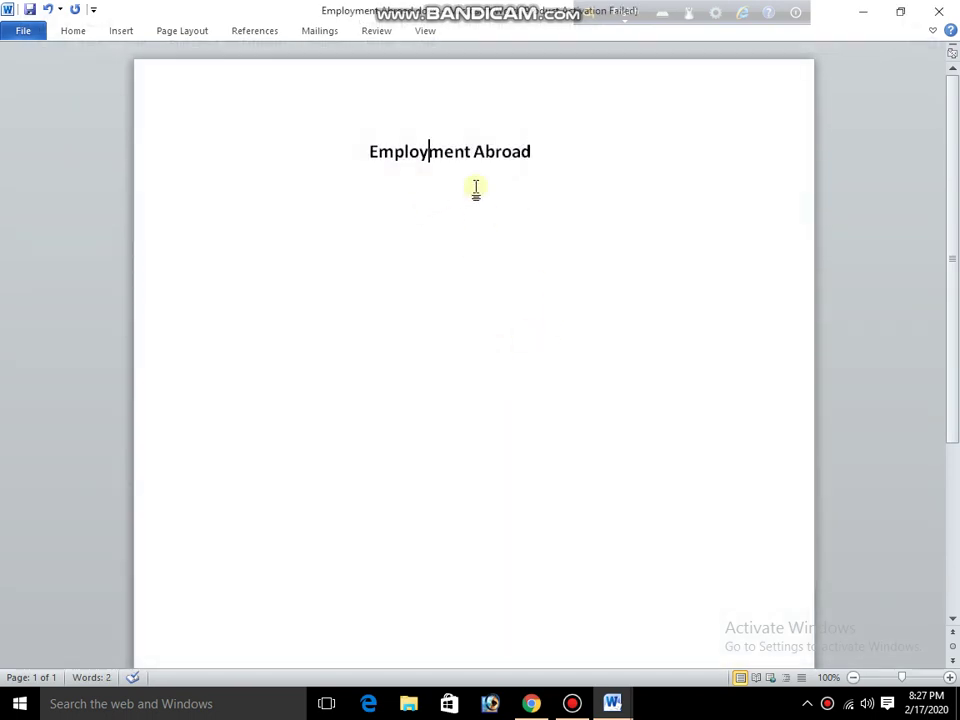
click(542, 165)
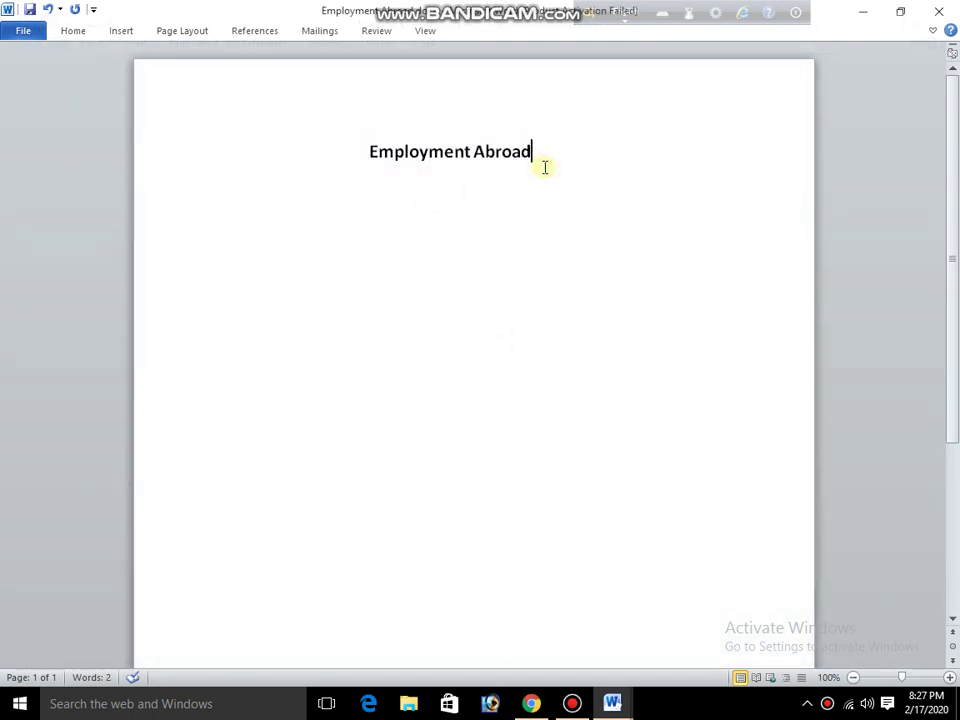
key(ctrl+v)
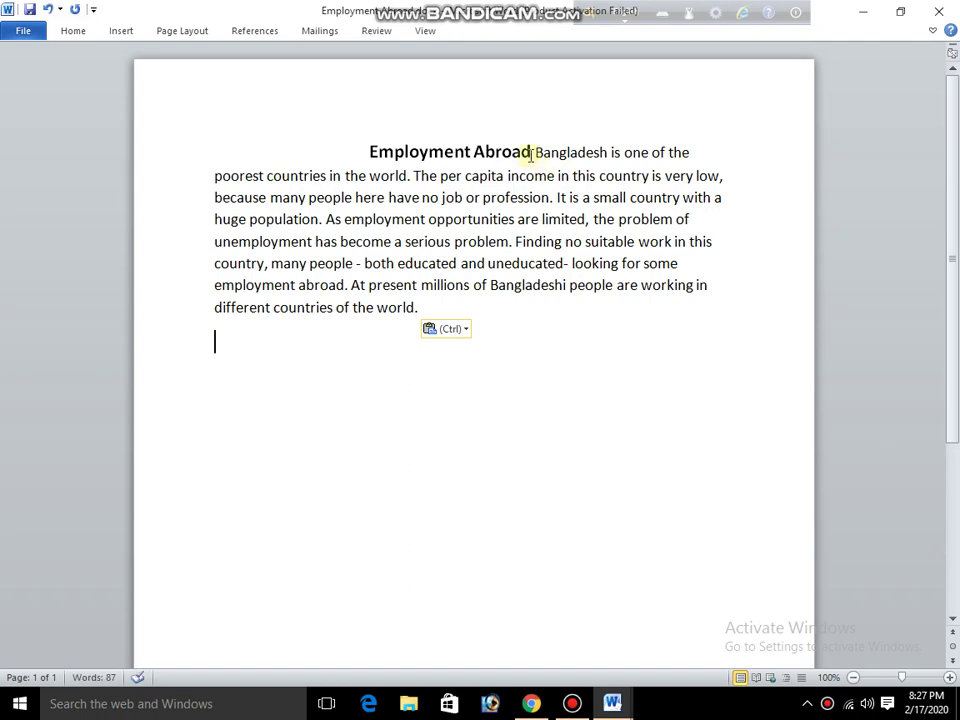
click(531, 152)
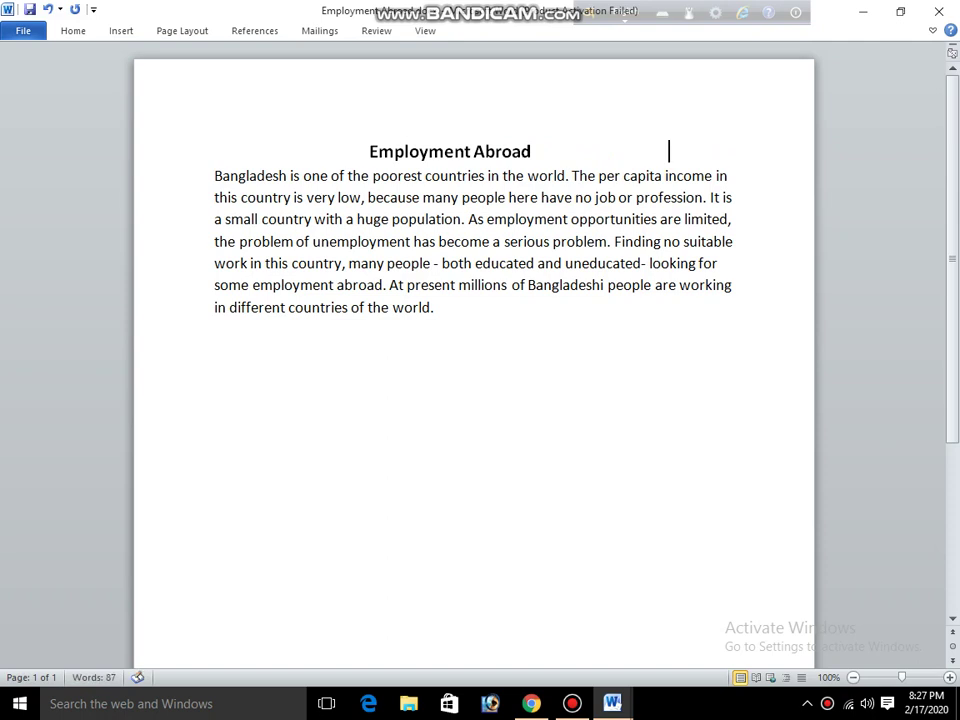
Copy the Employment Abroad heading together with the whole body paragraph to the clipboard
click(499, 347)
drag(440, 309, 251, 135)
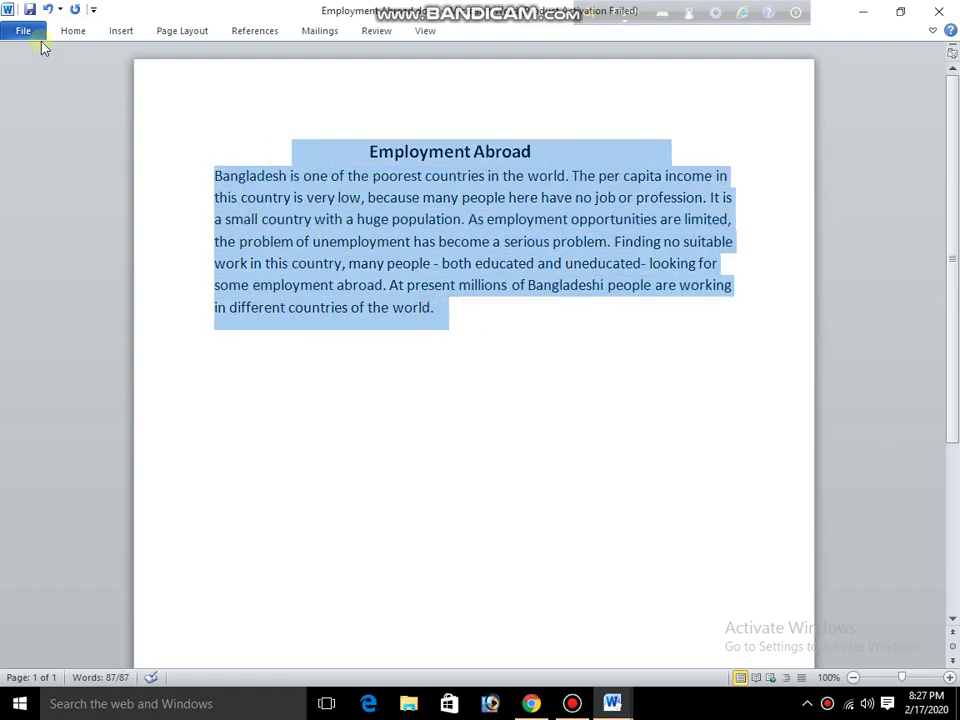
click(71, 30)
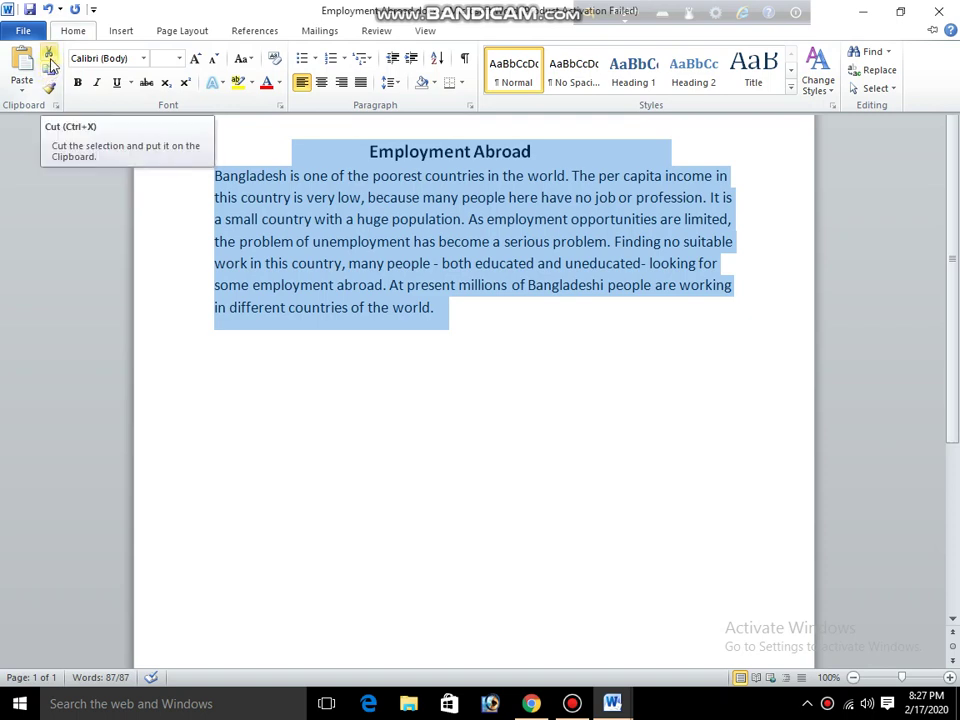
click(827, 704)
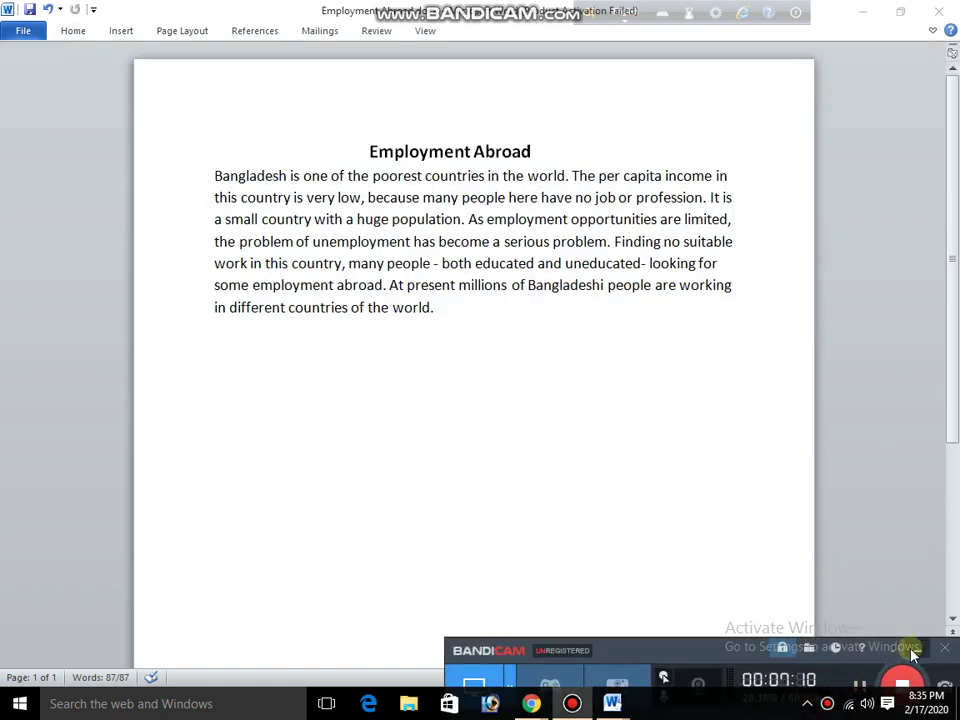
key(ctrl+a)
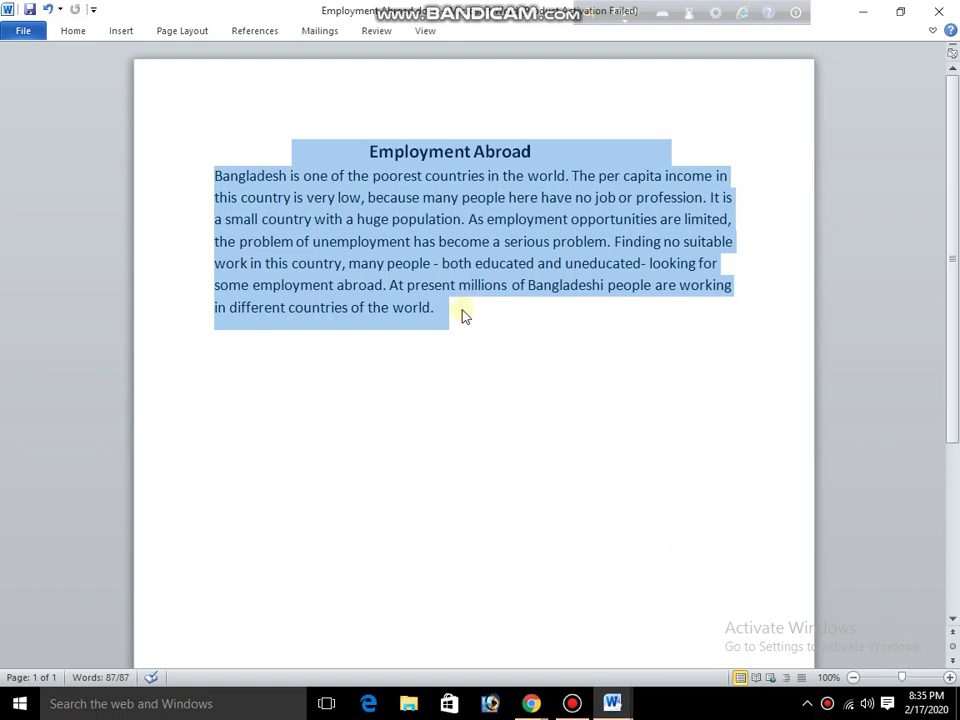
click(80, 31)
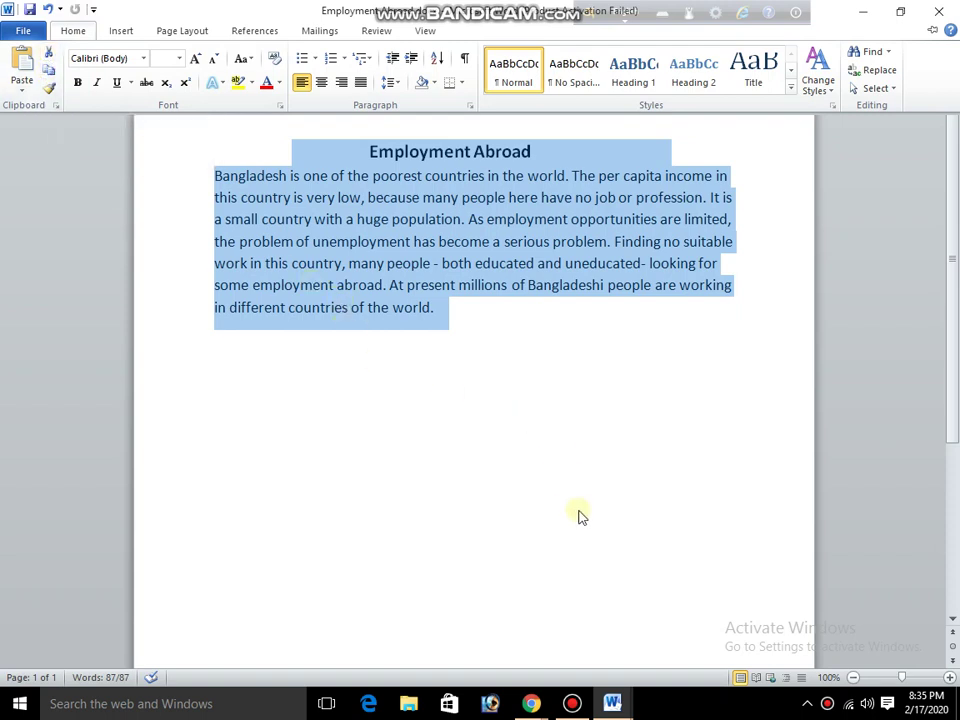
click(825, 705)
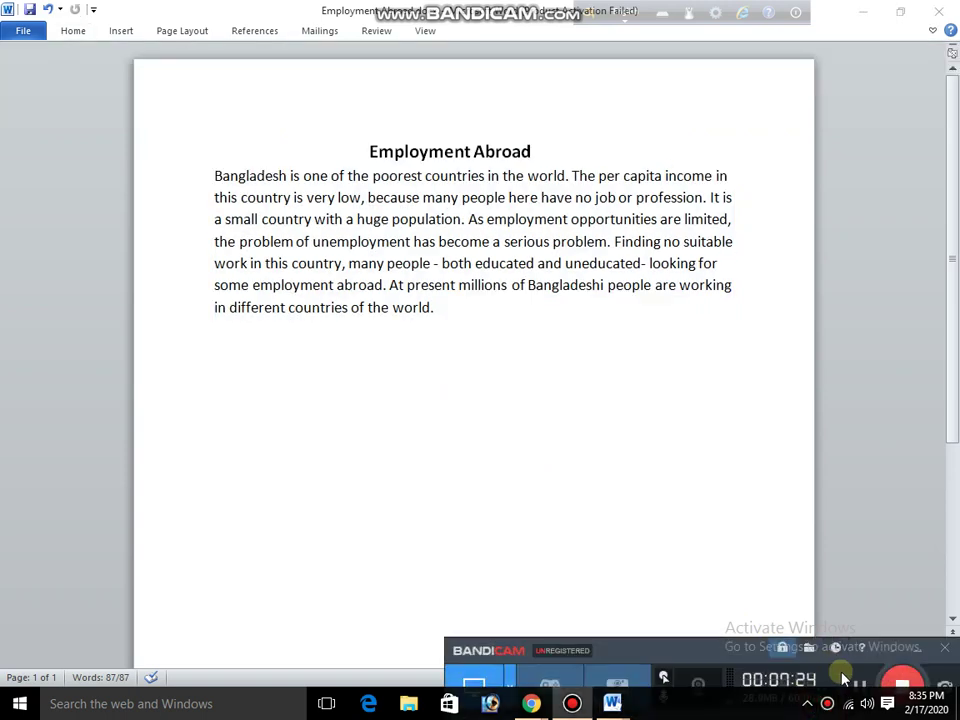
click(918, 651)
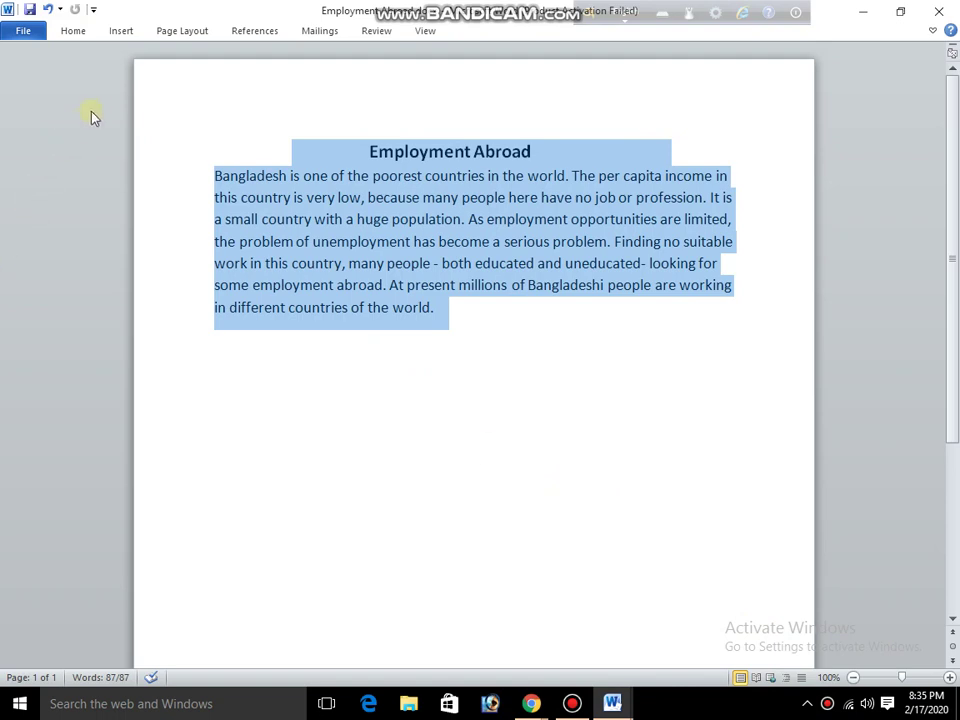
click(38, 34)
click(38, 32)
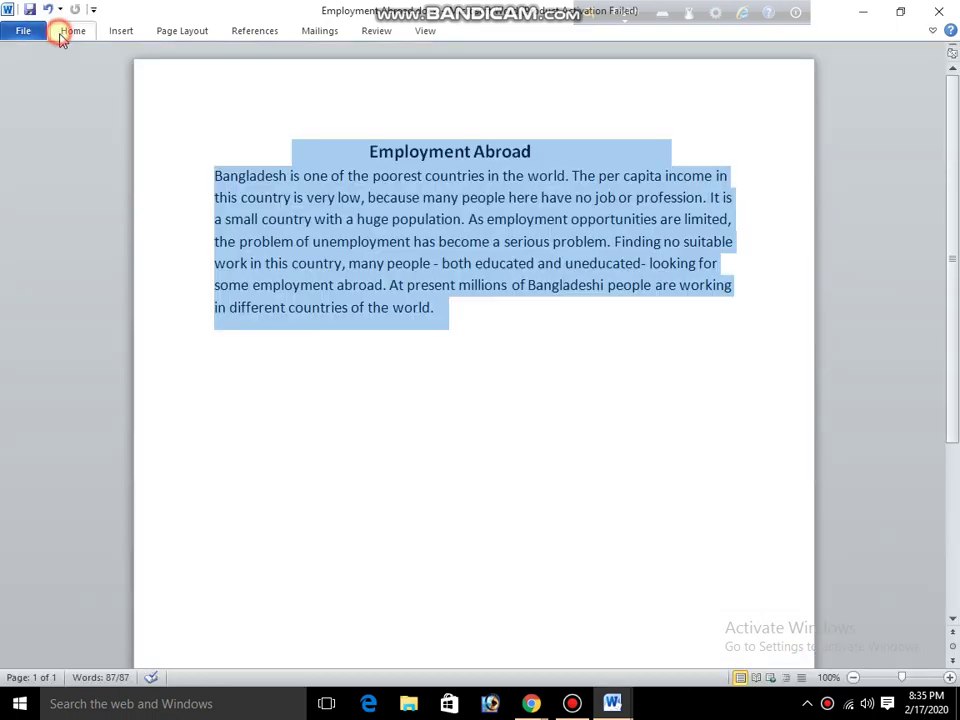
click(73, 32)
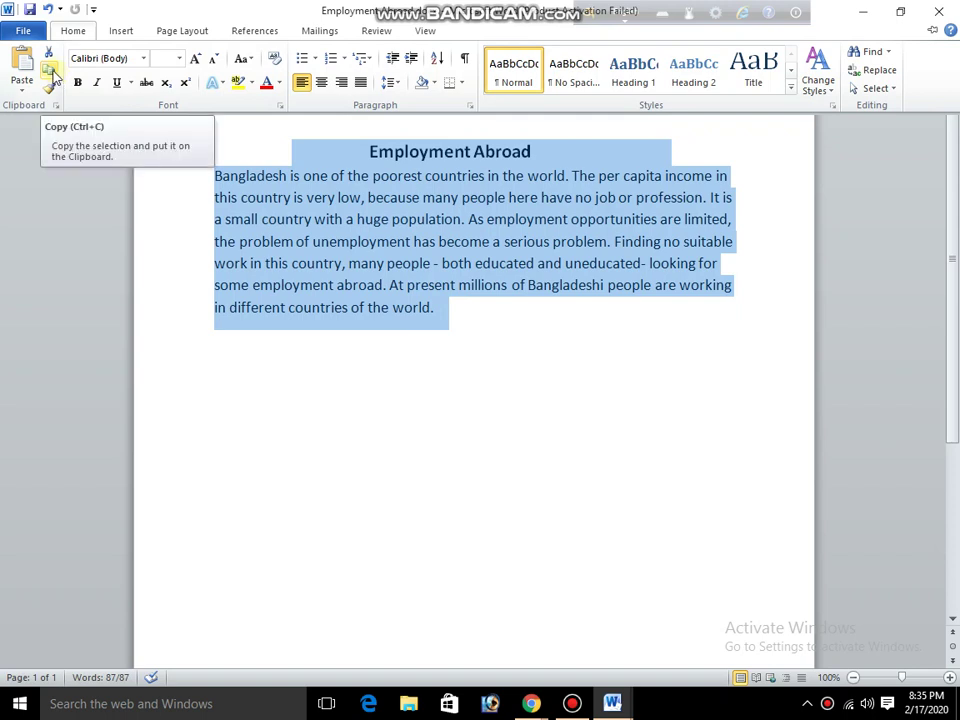
click(51, 72)
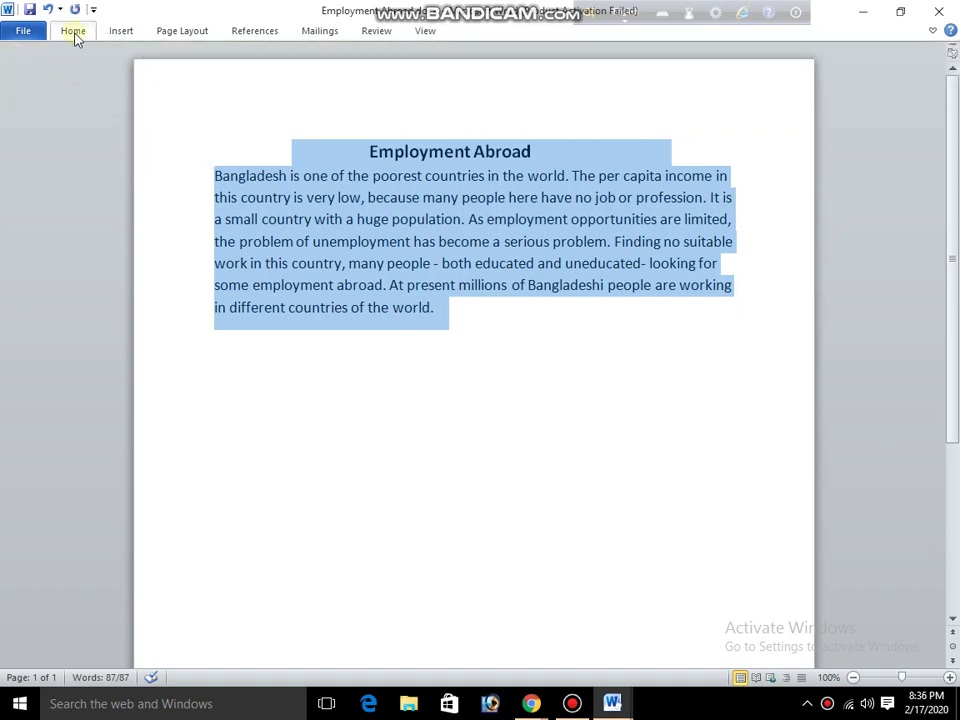
Create another document from the Blank document template and paste the copied heading and paragraph into it
click(75, 32)
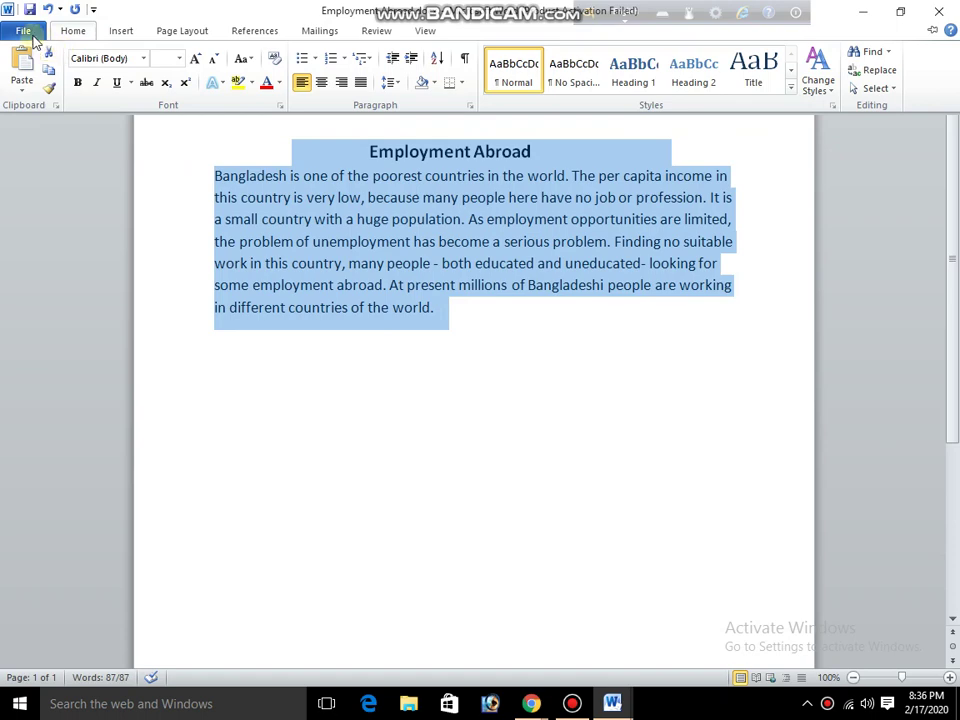
click(26, 30)
click(40, 219)
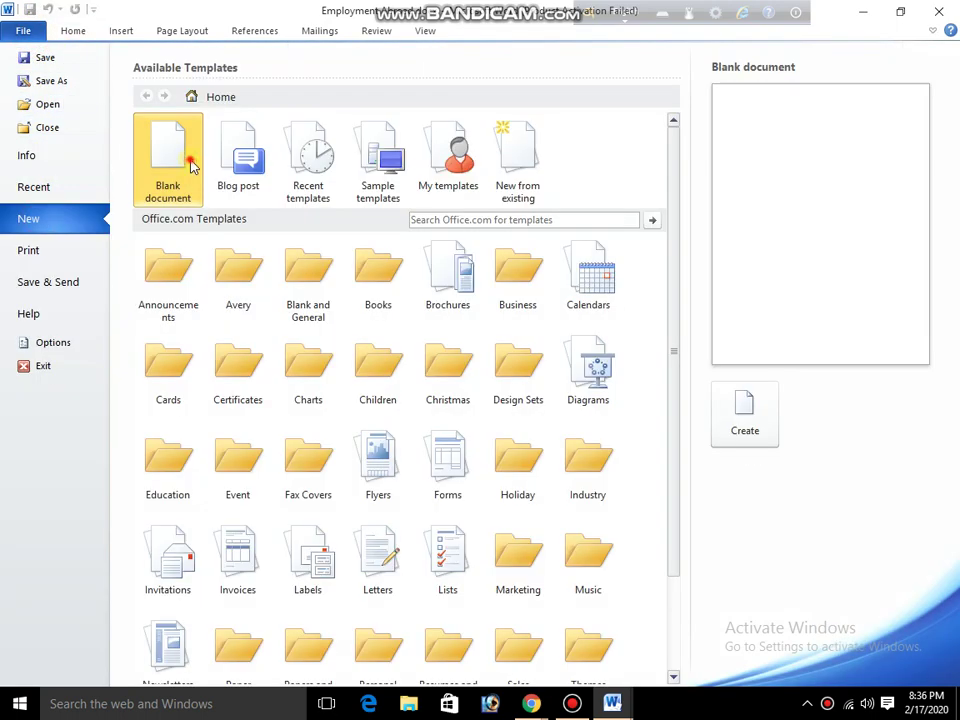
double_click(187, 166)
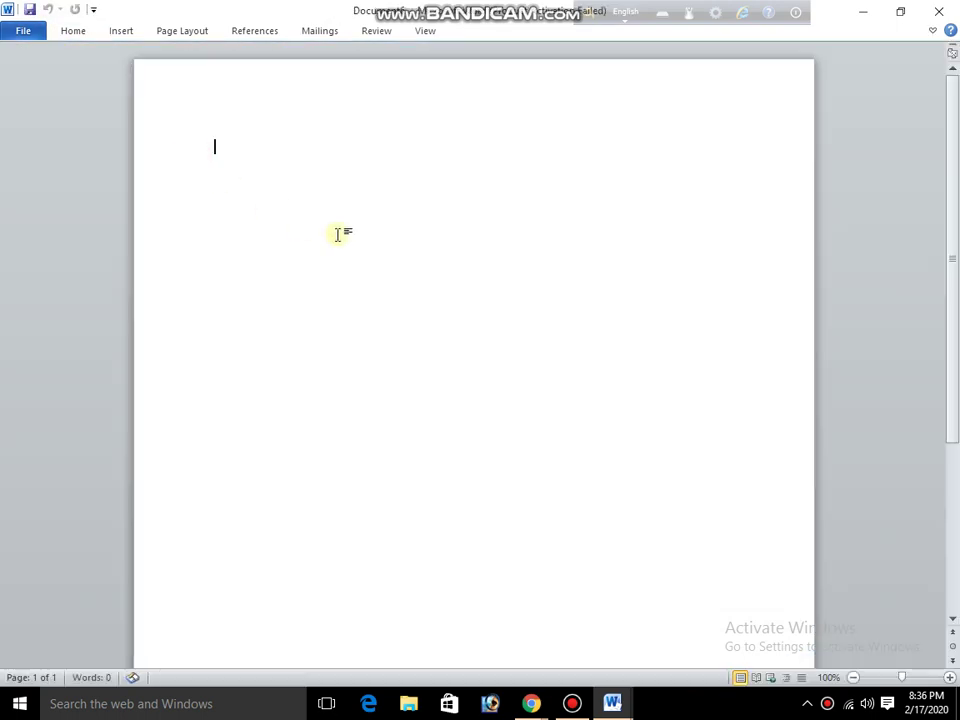
click(73, 30)
click(22, 66)
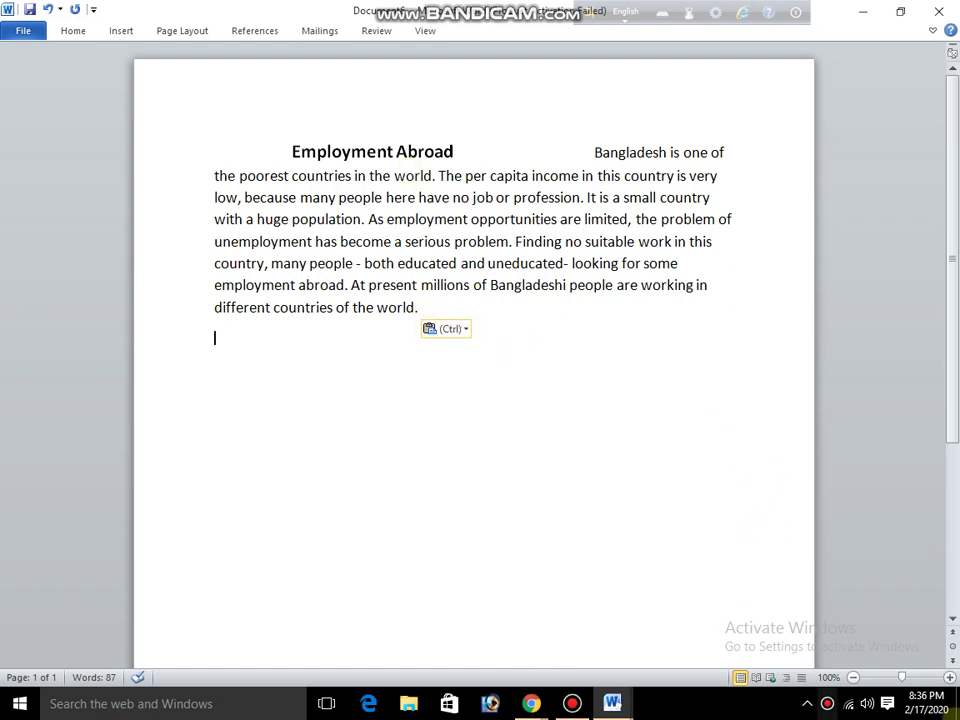
click(828, 703)
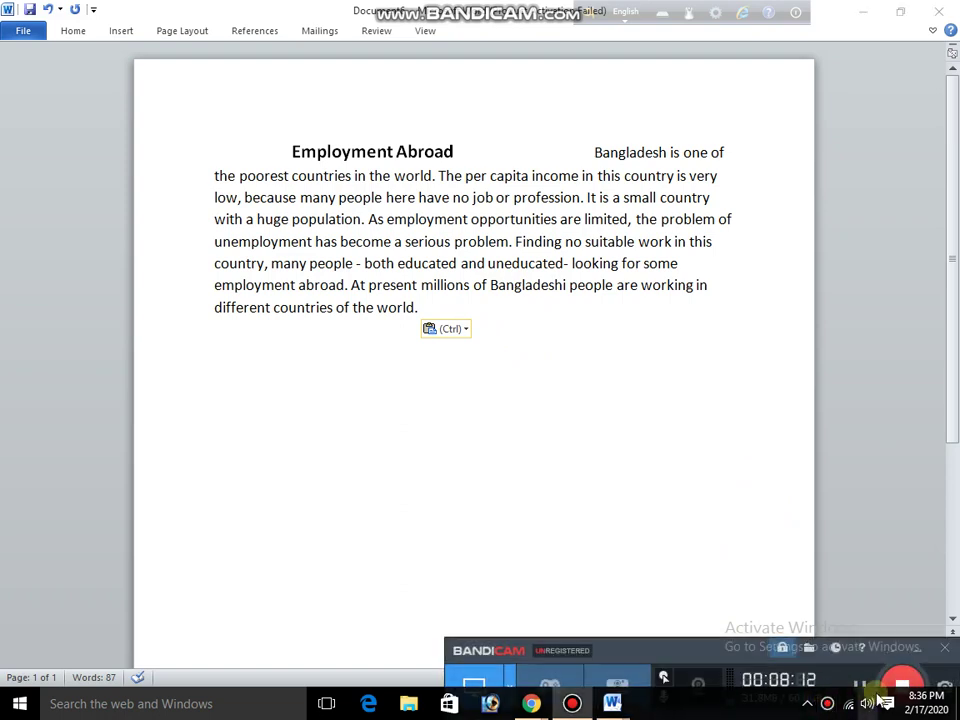